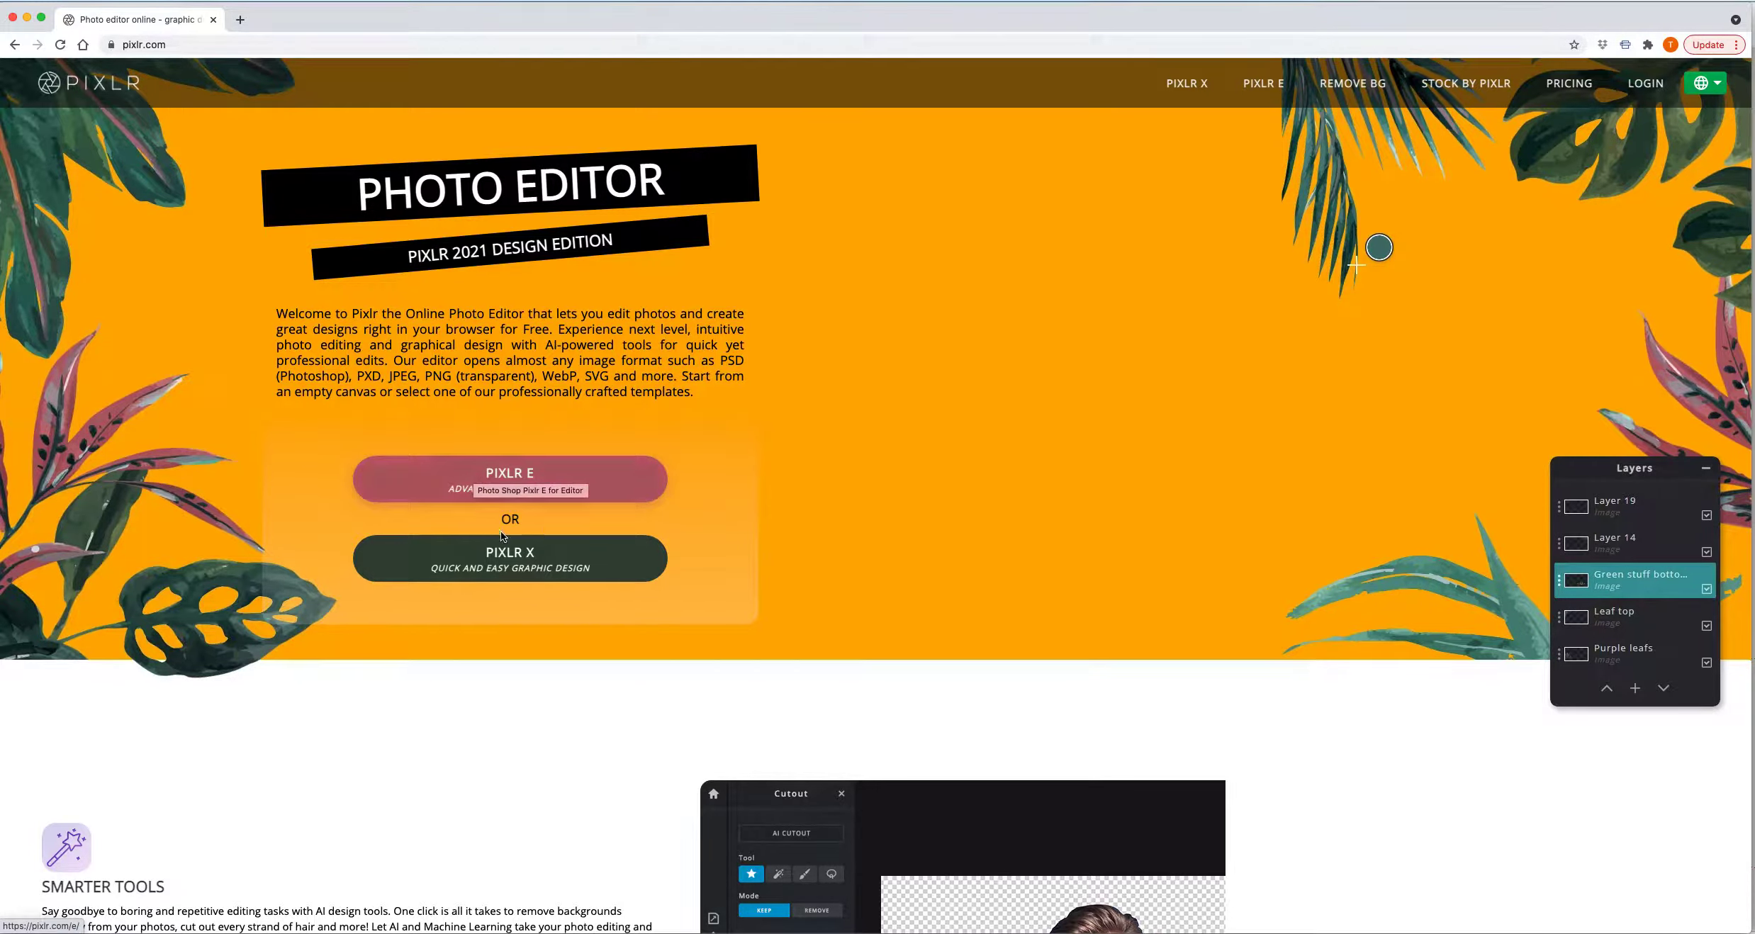
Launch Pixlr E and open Female-Model-Profile.jpg from the School Pictures folder on the Desktop
{"action": "left_click", "coordinate": [480, 476]}
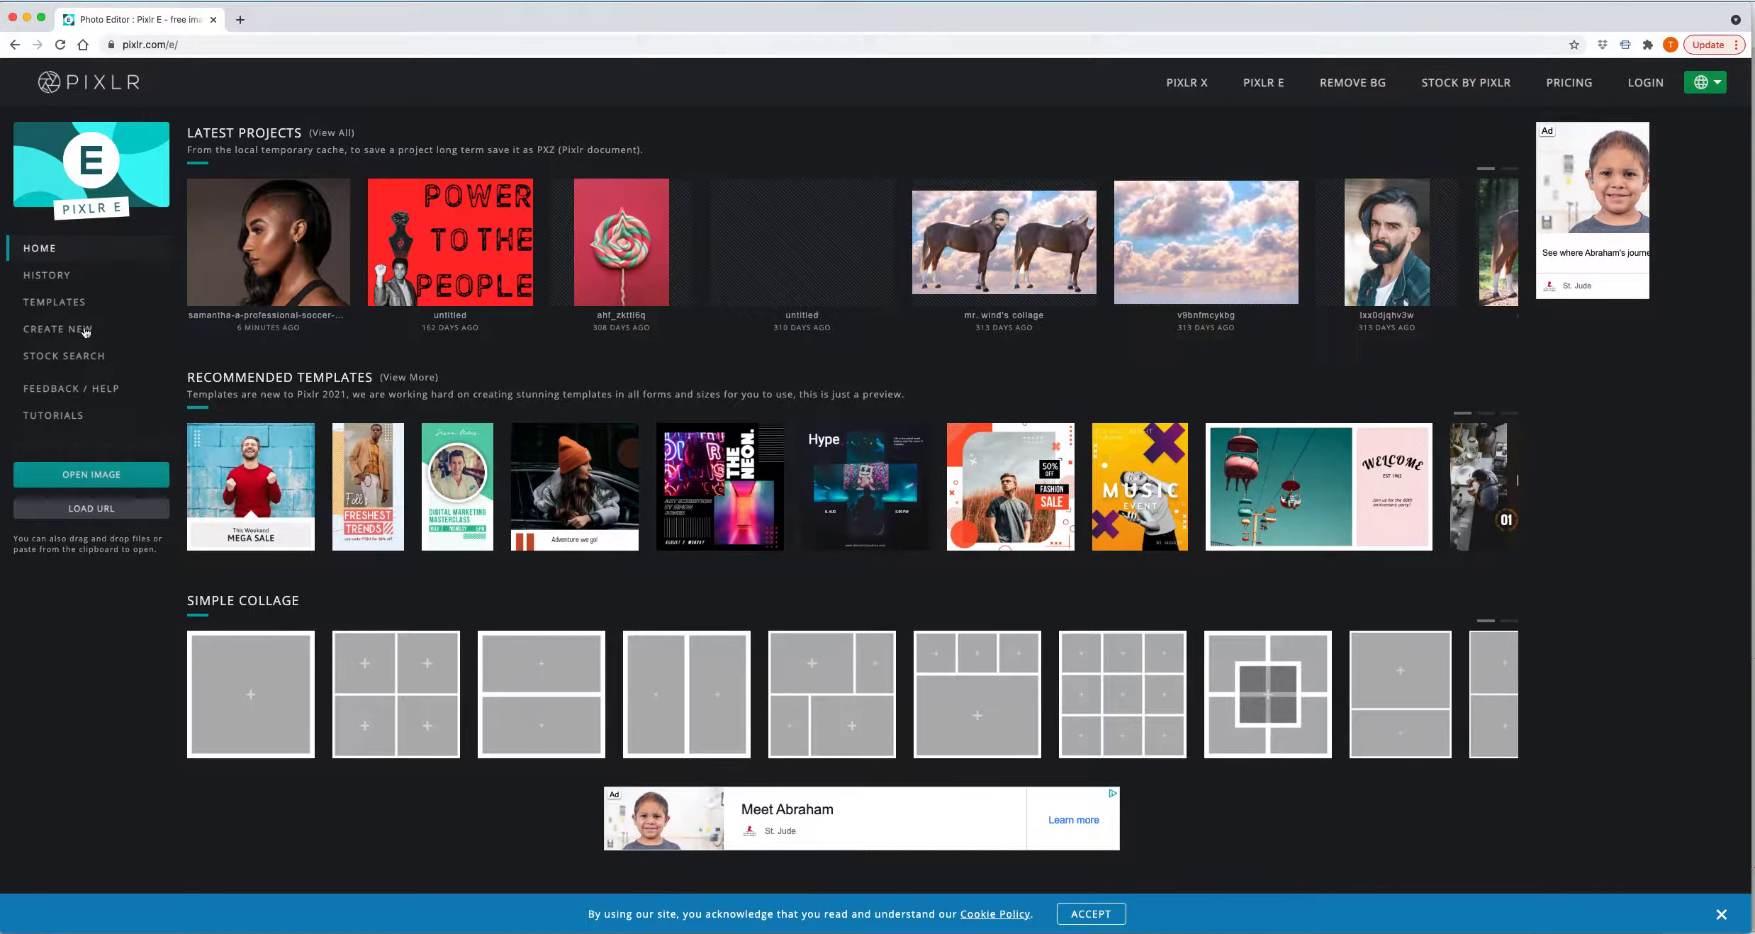
{"action": "left_click", "coordinate": [55, 337]}
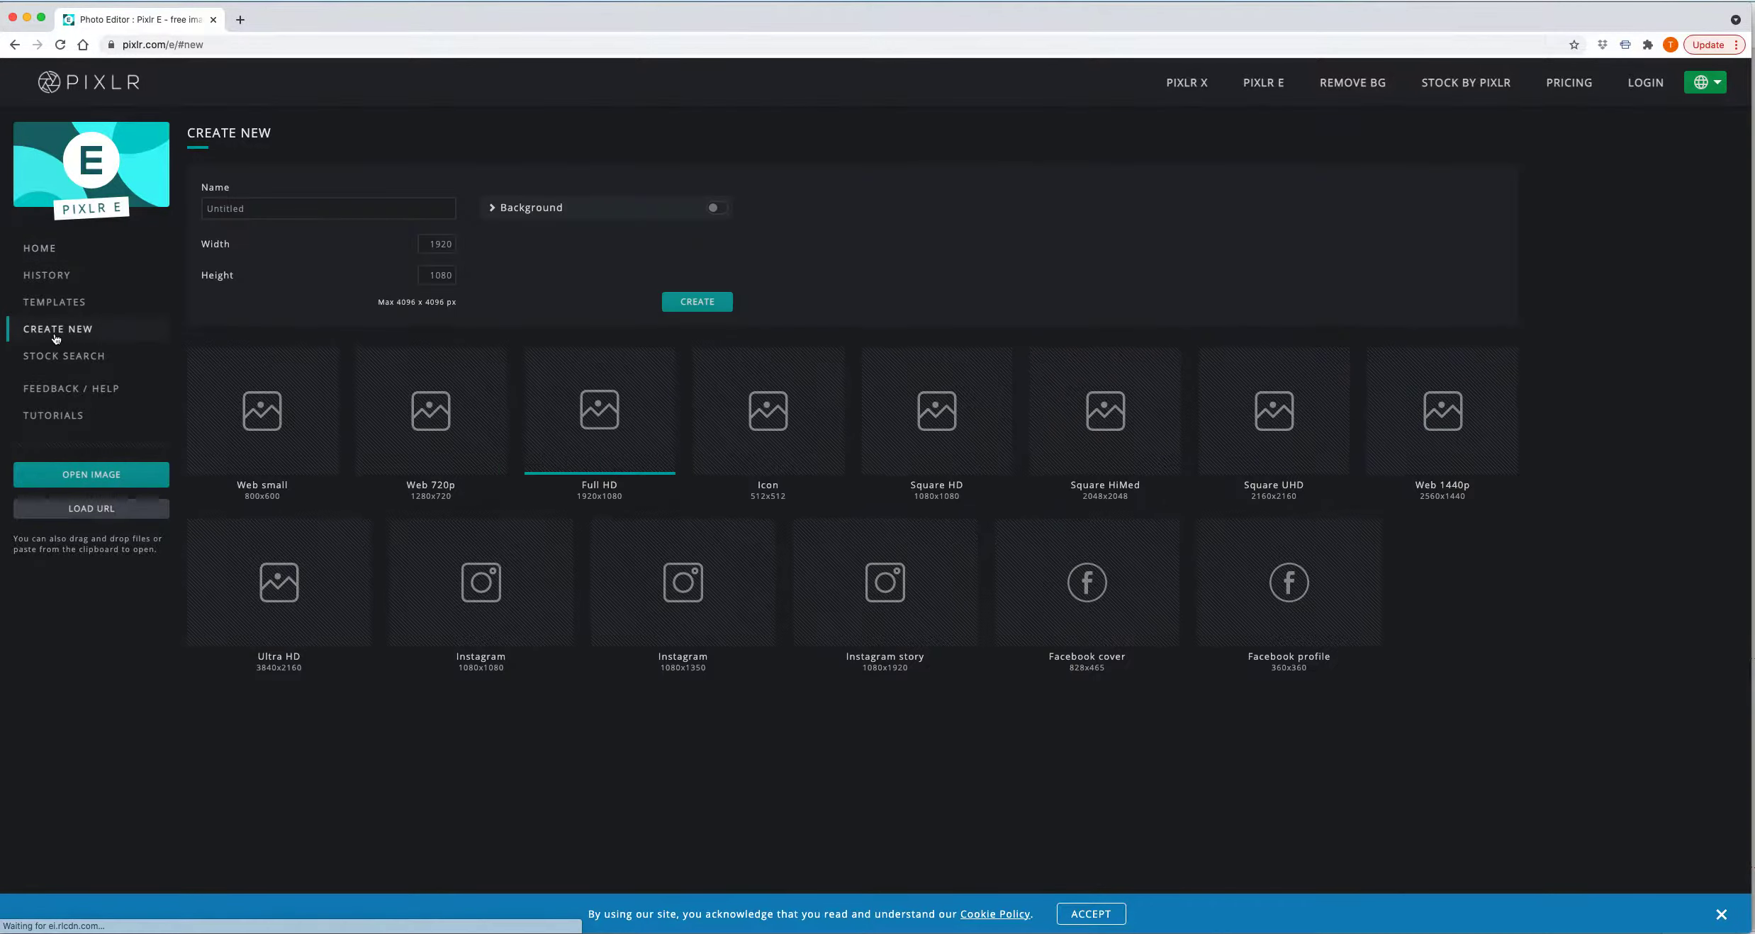
{"action": "left_click", "coordinate": [101, 480]}
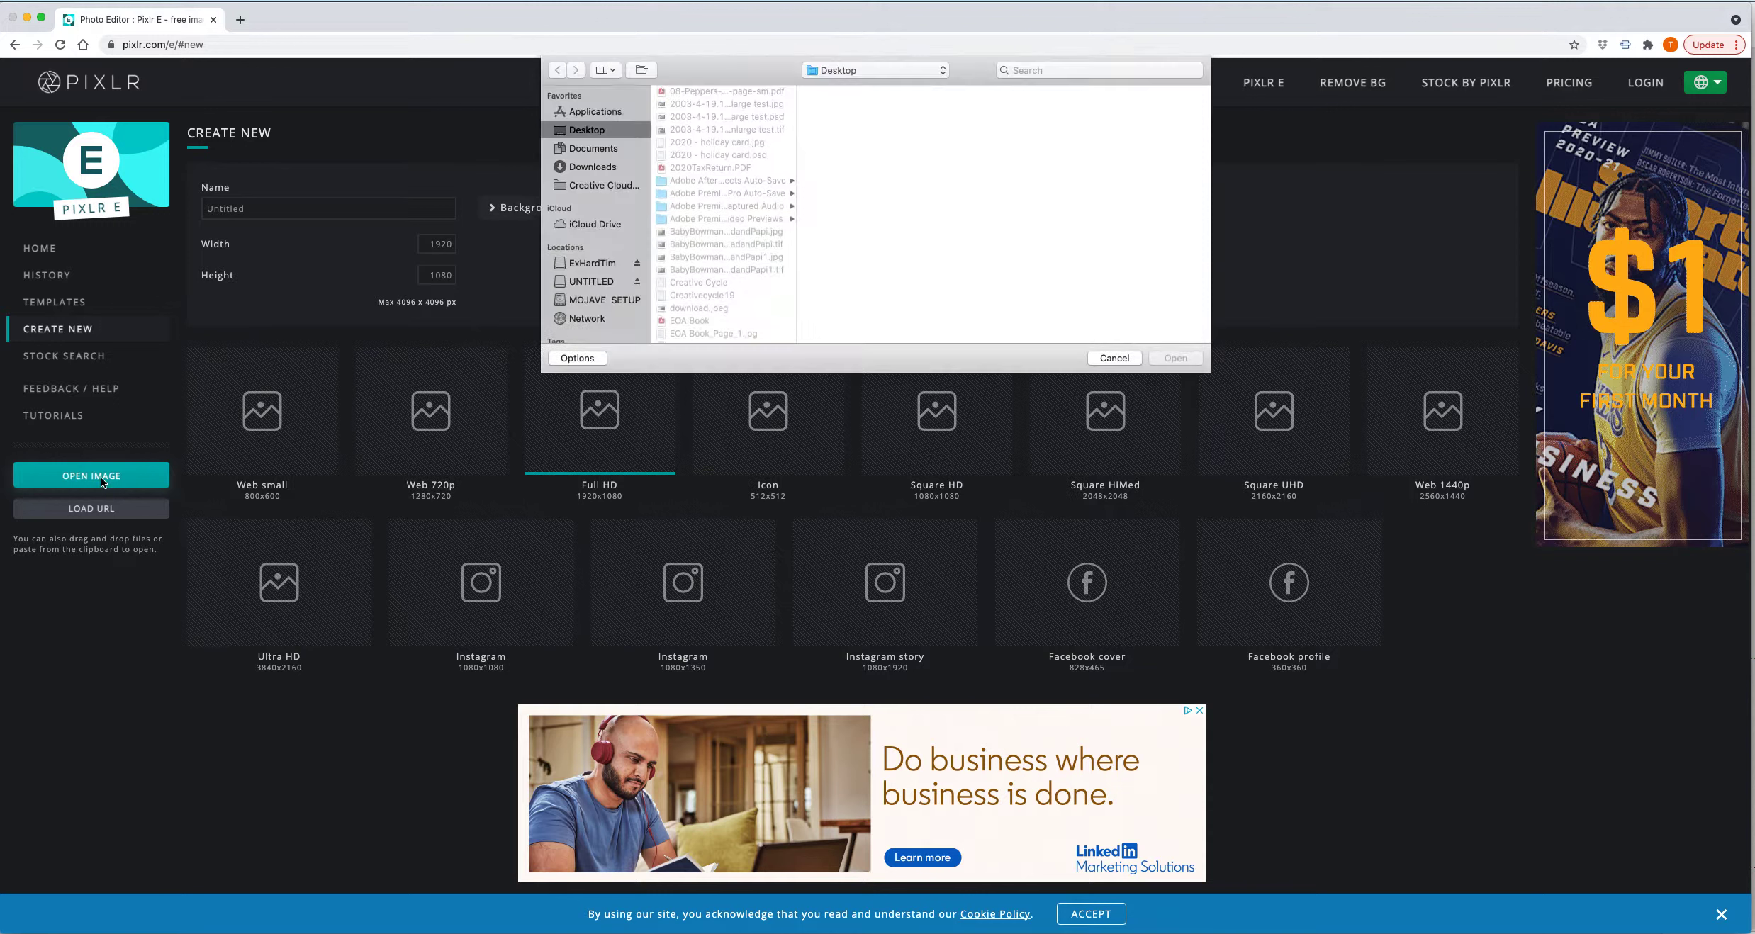
{"action": "scroll", "coordinate": [668, 294], "scroll_direction": "down", "scroll_amount": 5}
{"action": "scroll", "coordinate": [668, 294], "scroll_direction": "down", "scroll_amount": 3}
{"action": "left_click", "coordinate": [705, 269]}
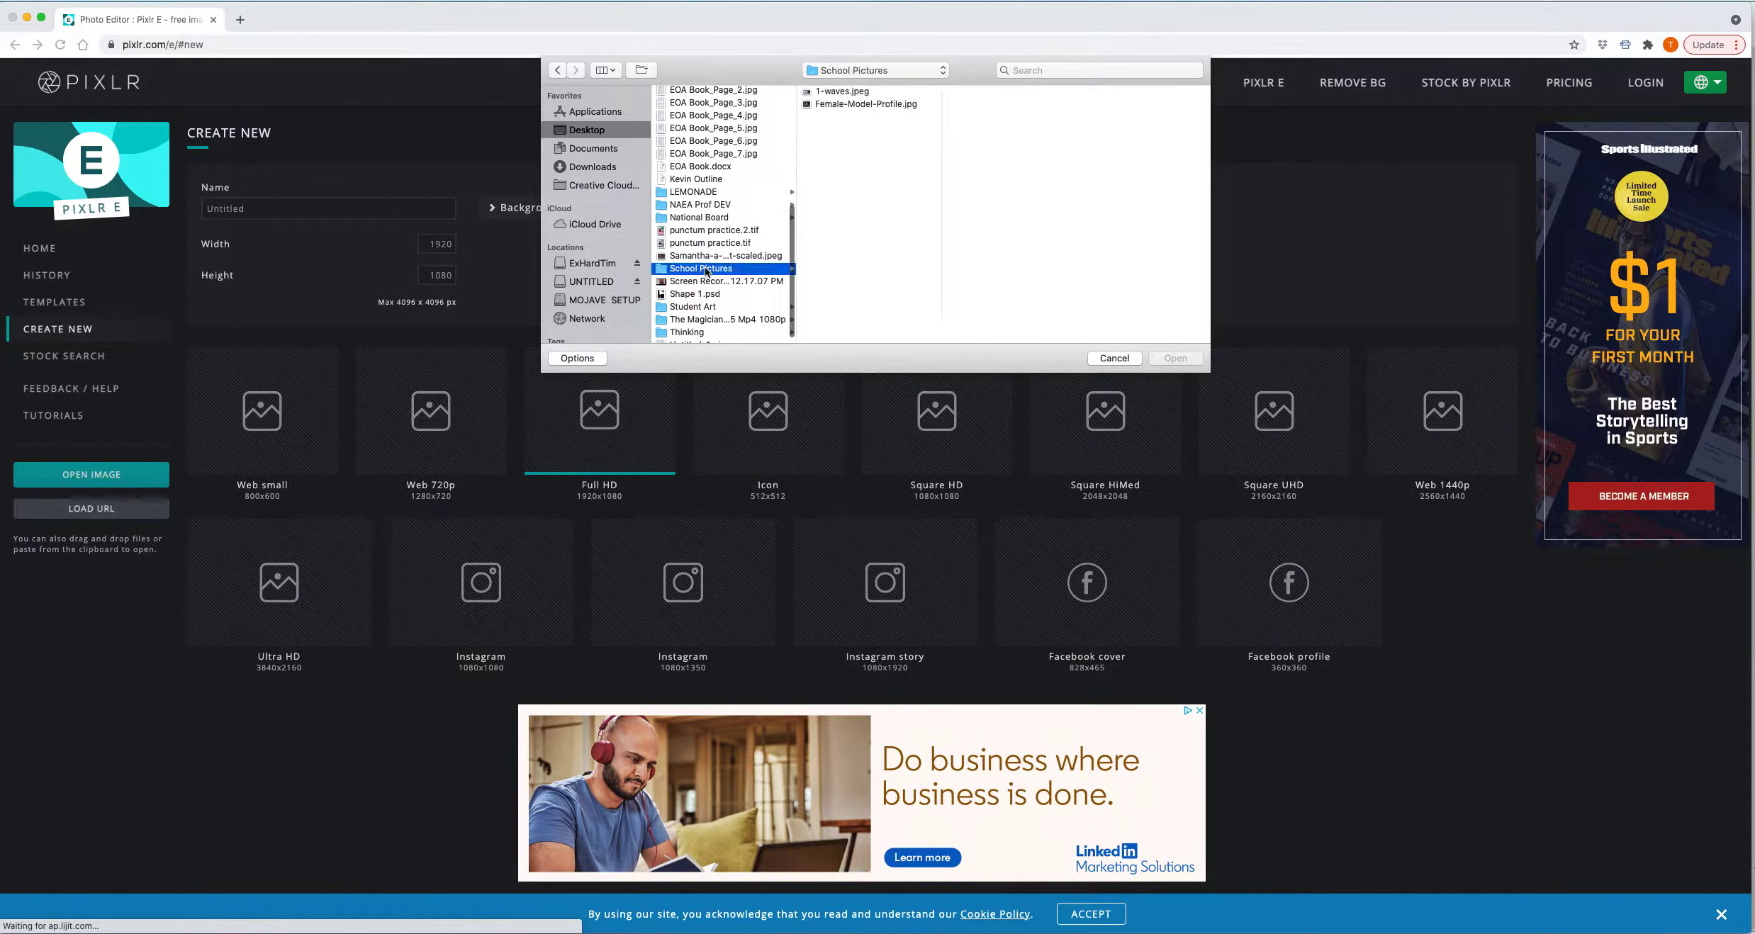
{"action": "left_click", "coordinate": [848, 105]}
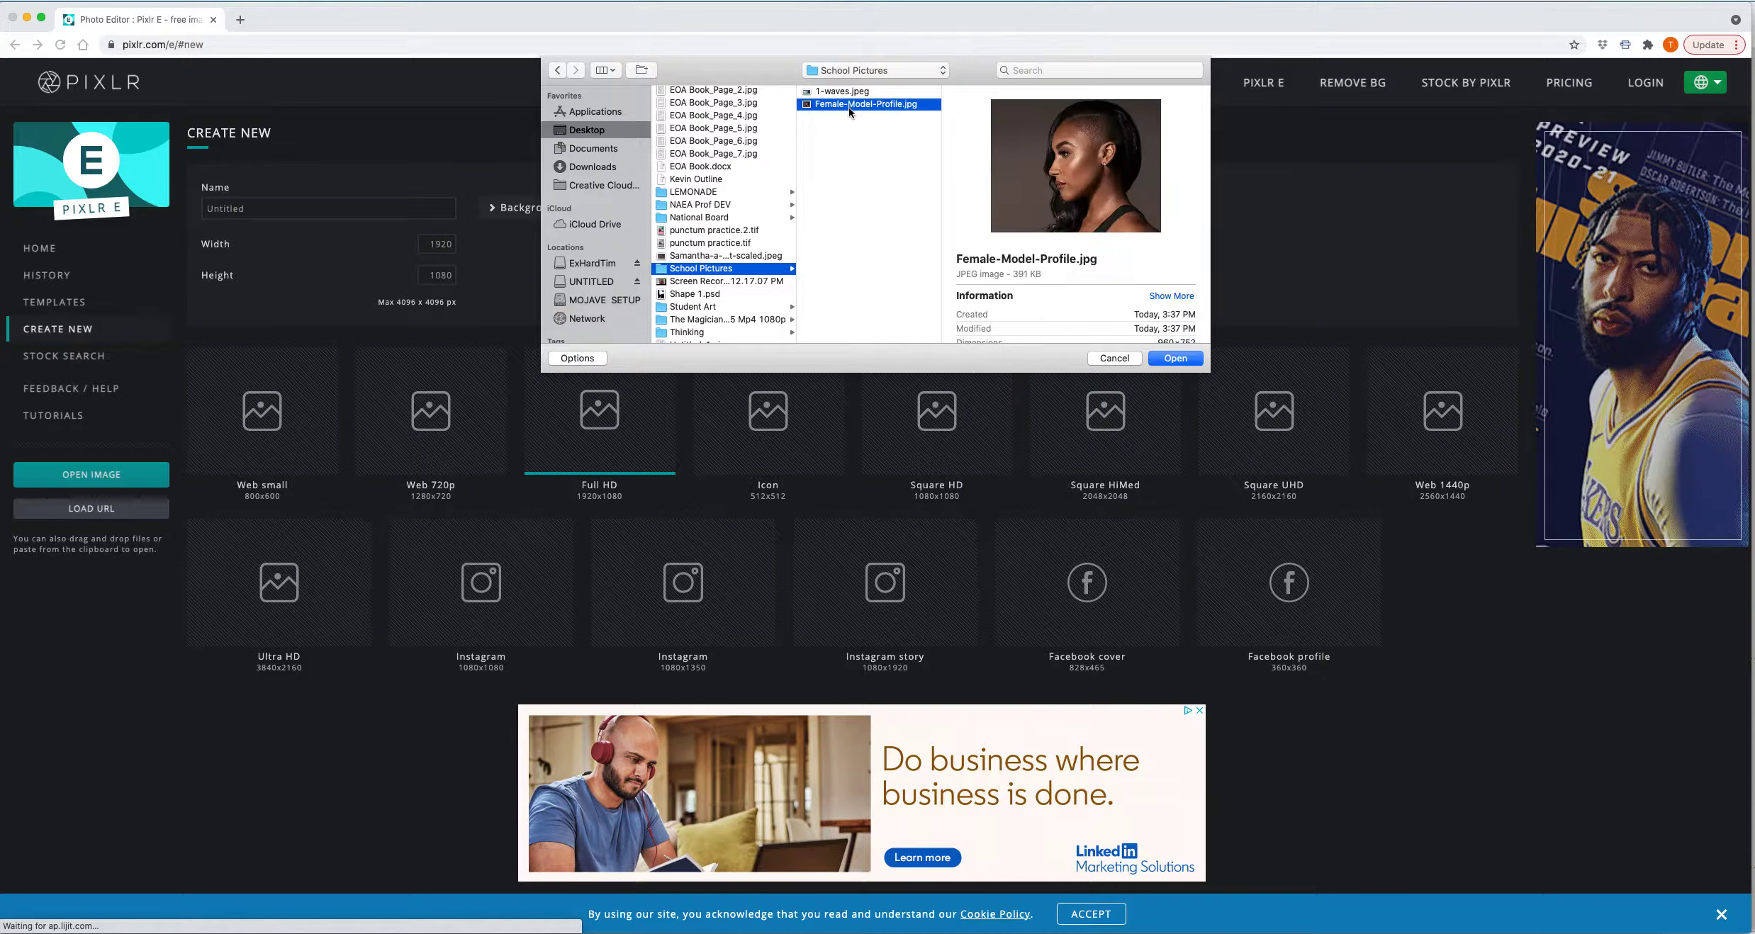
{"action": "left_click", "coordinate": [1190, 357]}
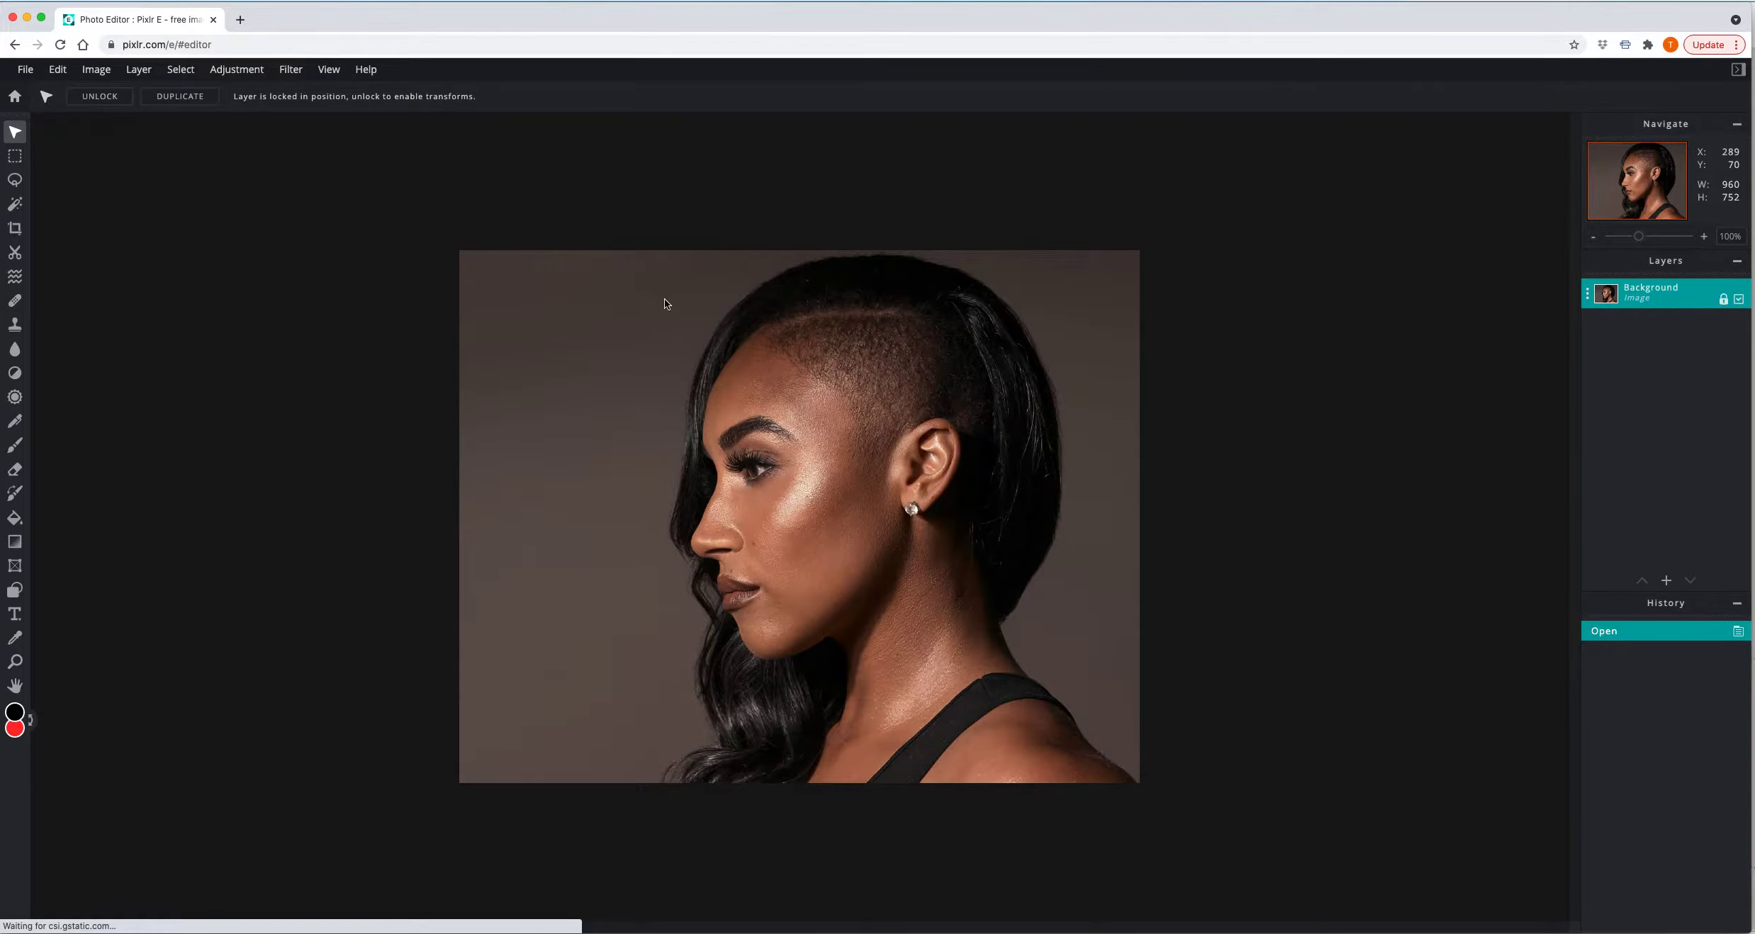
Add 1-waves.jpeg from the School Pictures folder as a new image layer above the portrait
{"action": "mouse_move", "coordinate": [1666, 581]}
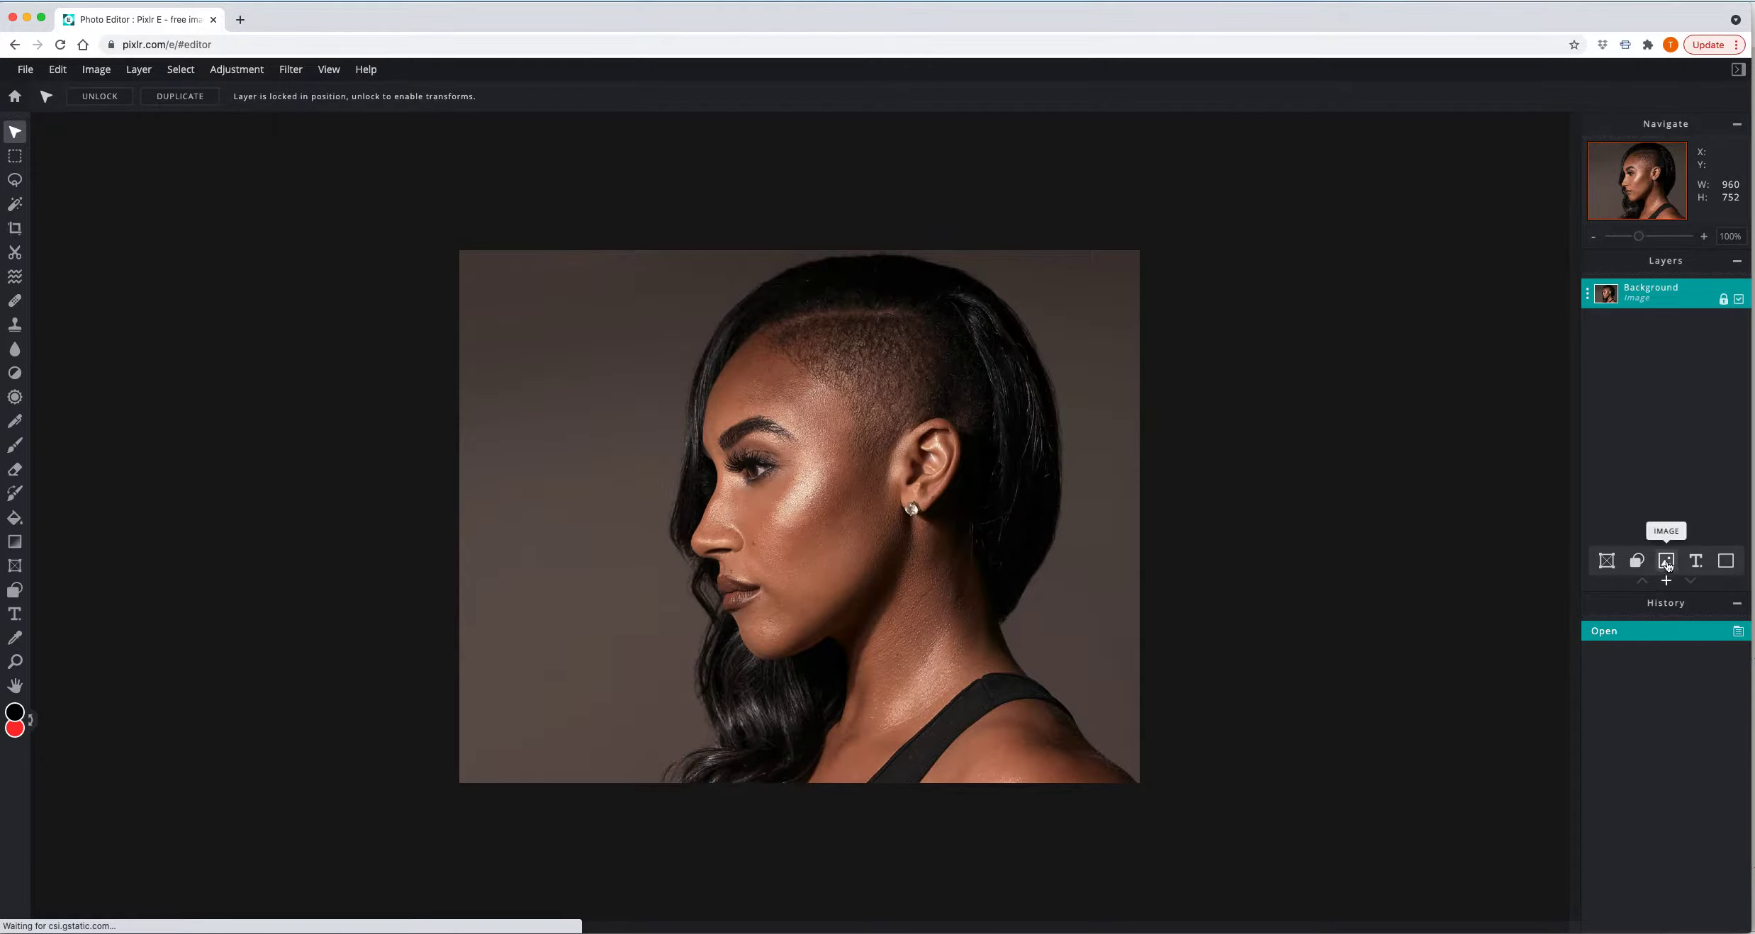
{"action": "left_click", "coordinate": [1666, 561]}
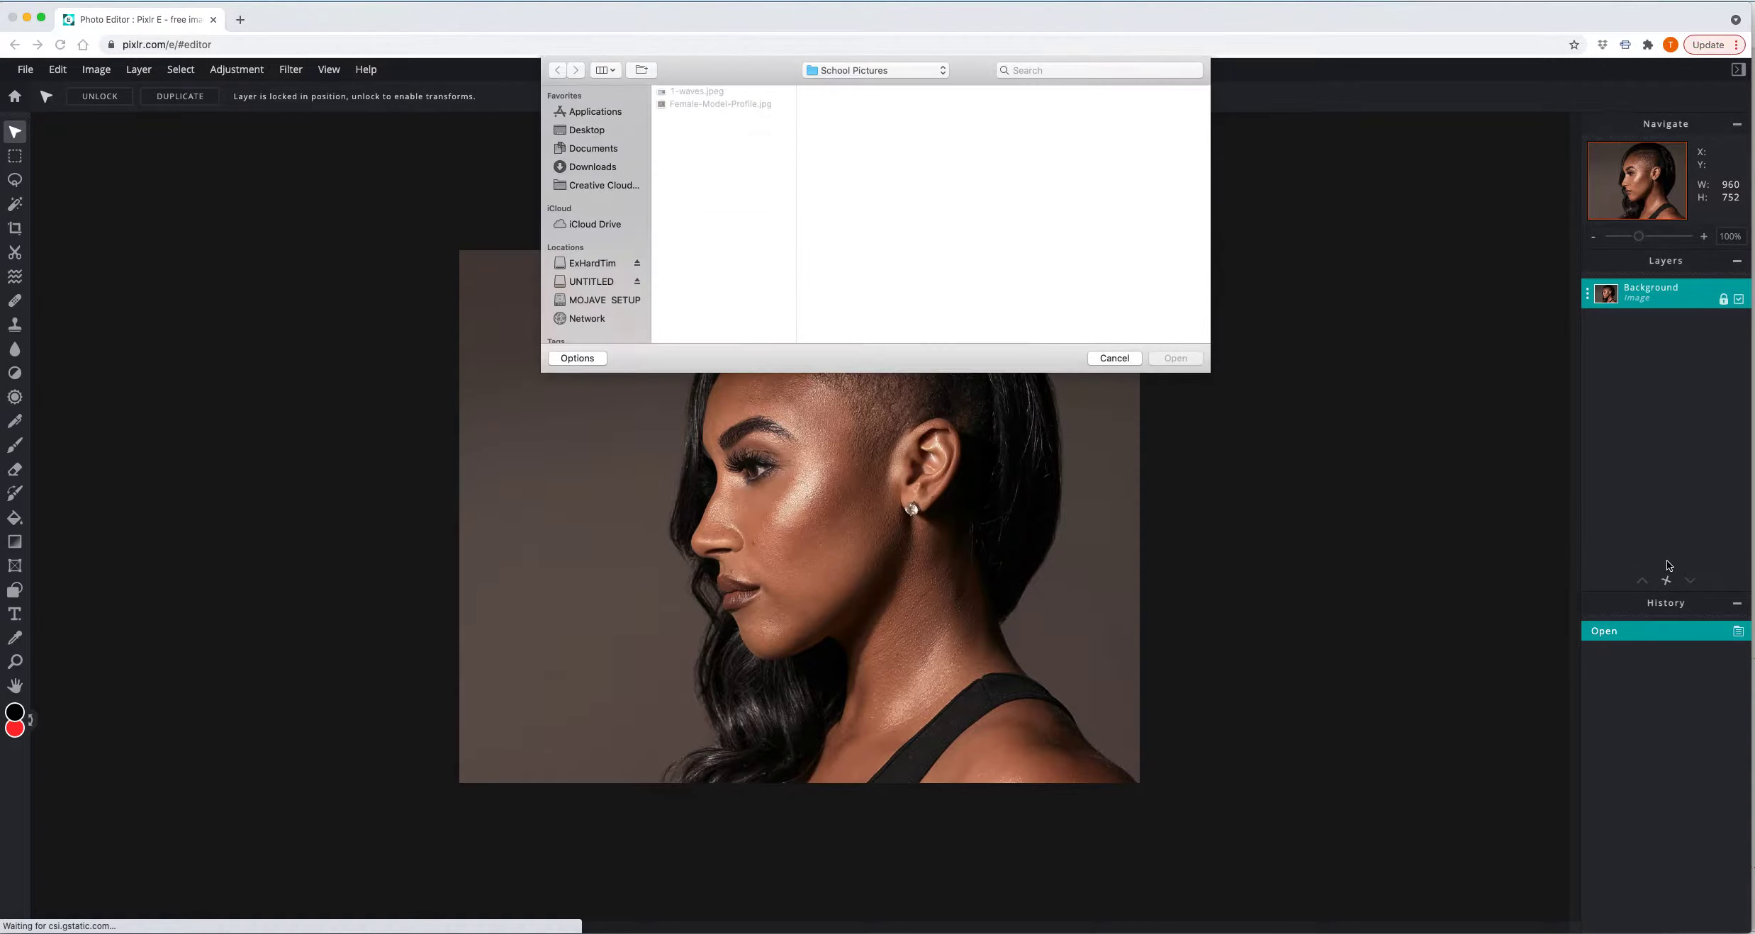
{"action": "left_click", "coordinate": [721, 92]}
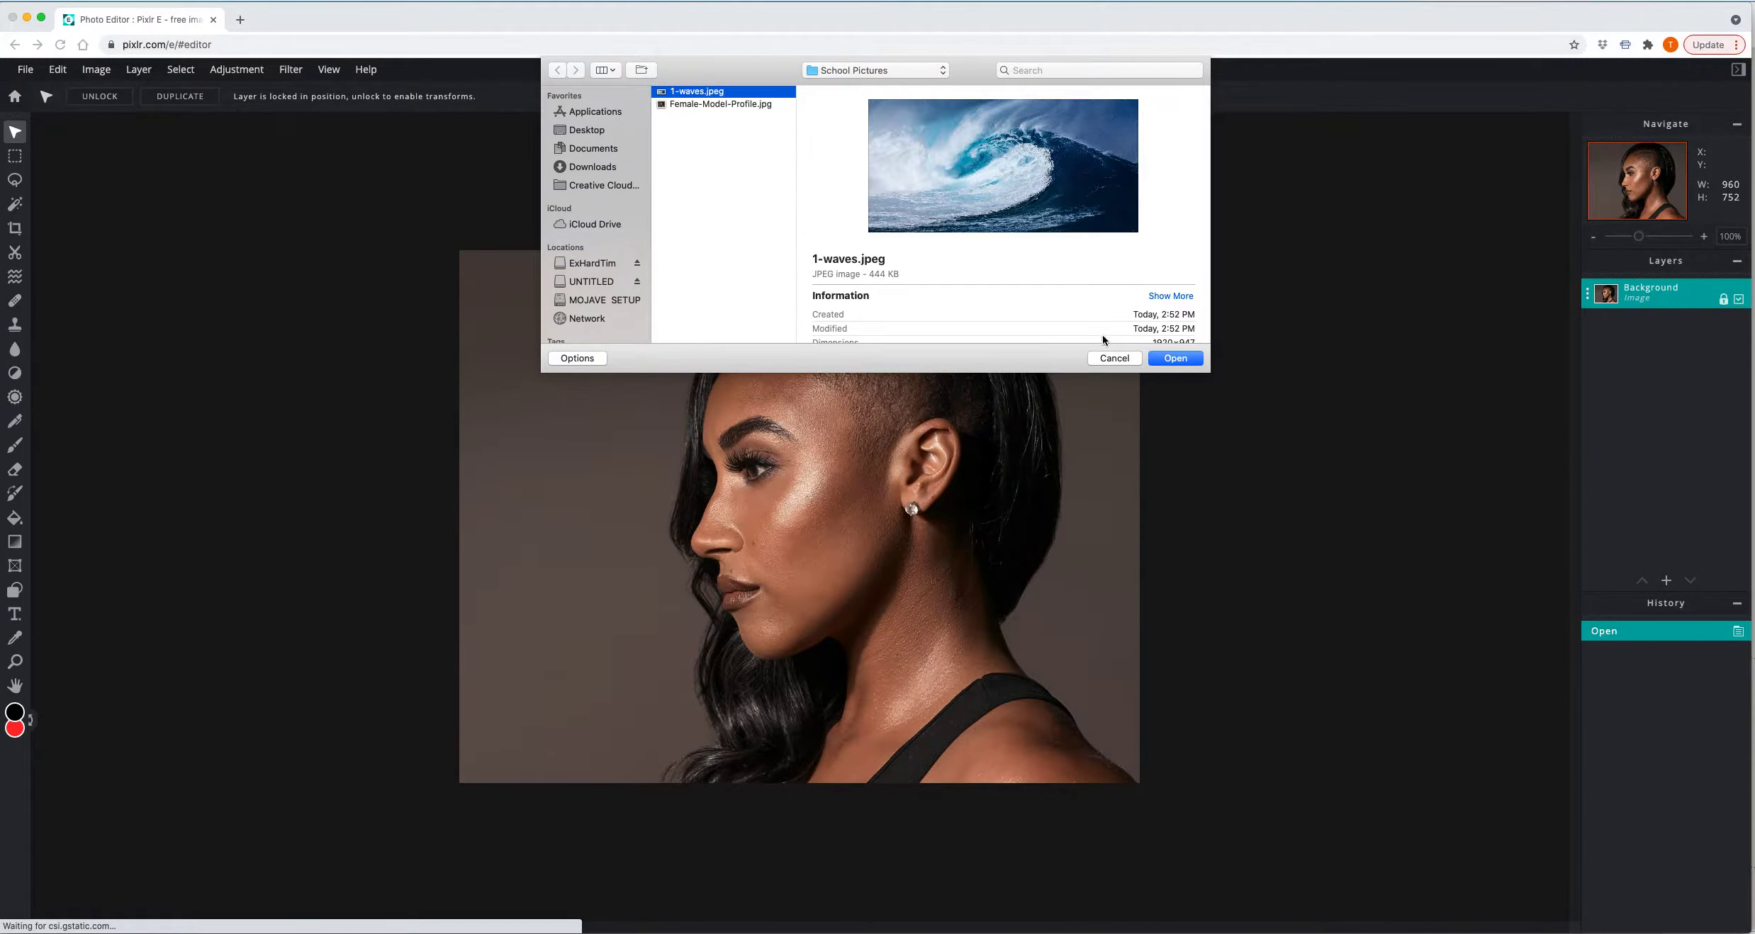
{"action": "left_click", "coordinate": [1176, 358]}
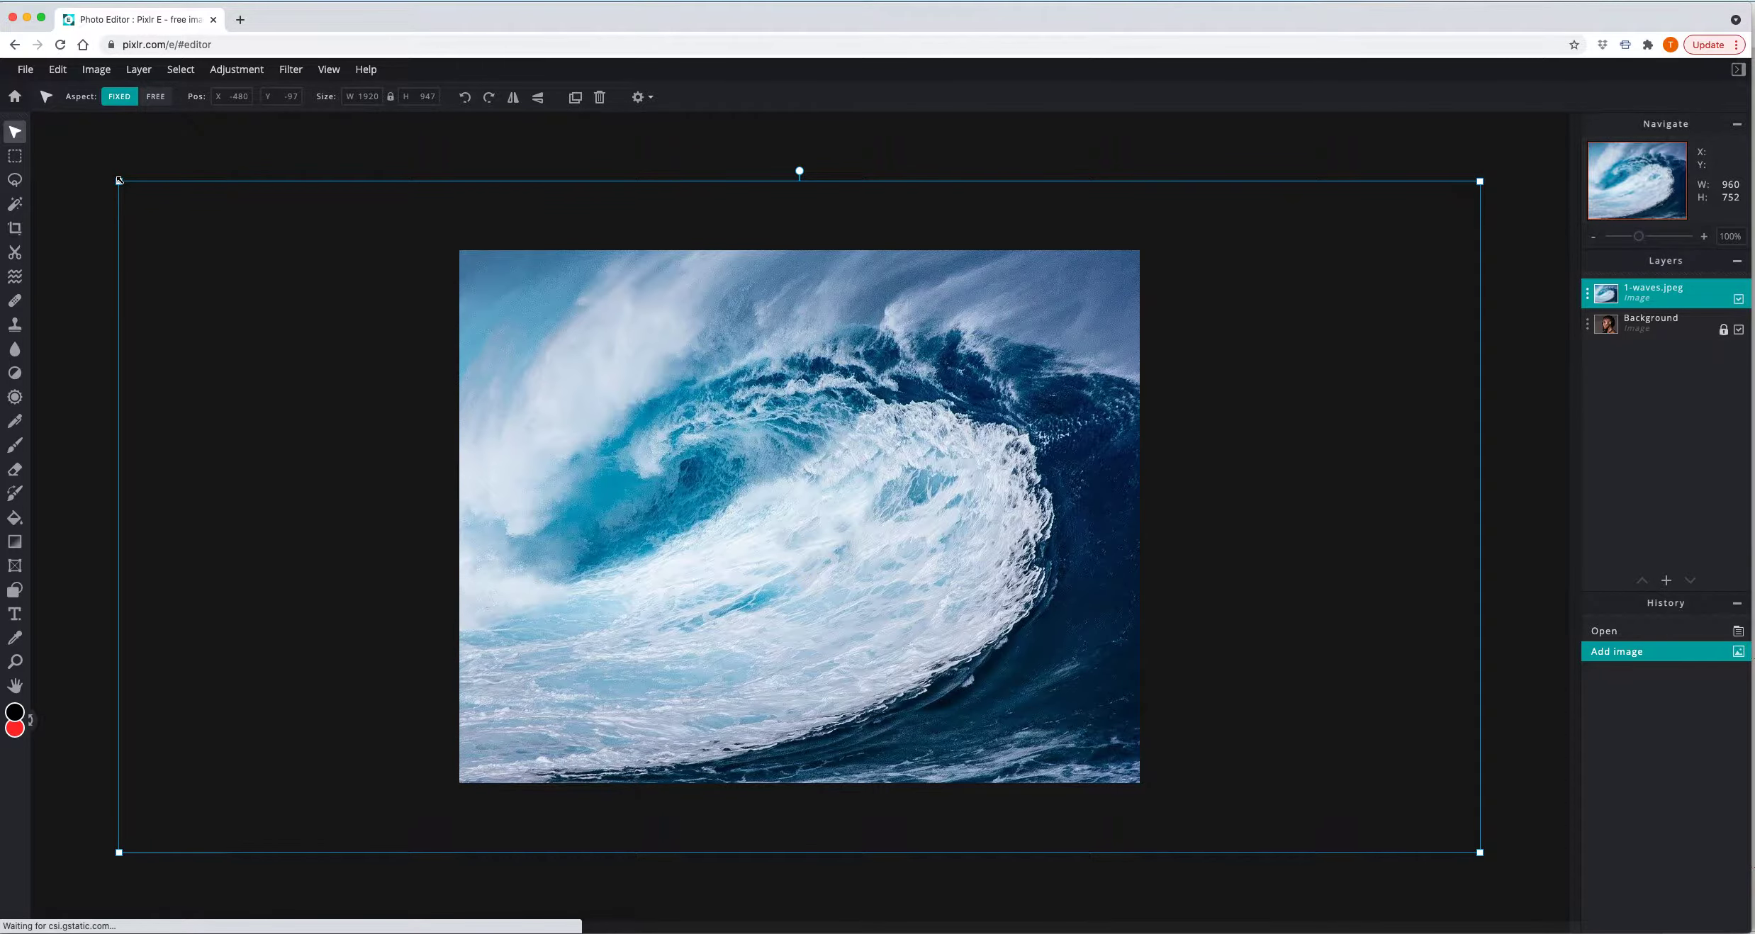
Scale the wave layer down proportionally to about 1526 x 752 px, matching the canvas height, and keep that layer selected
{"action": "left_click_drag", "start_coordinate": [119, 180], "coordinate": [260, 224]}
{"action": "left_click_drag", "start_coordinate": [1482, 855], "coordinate": [1342, 778]}
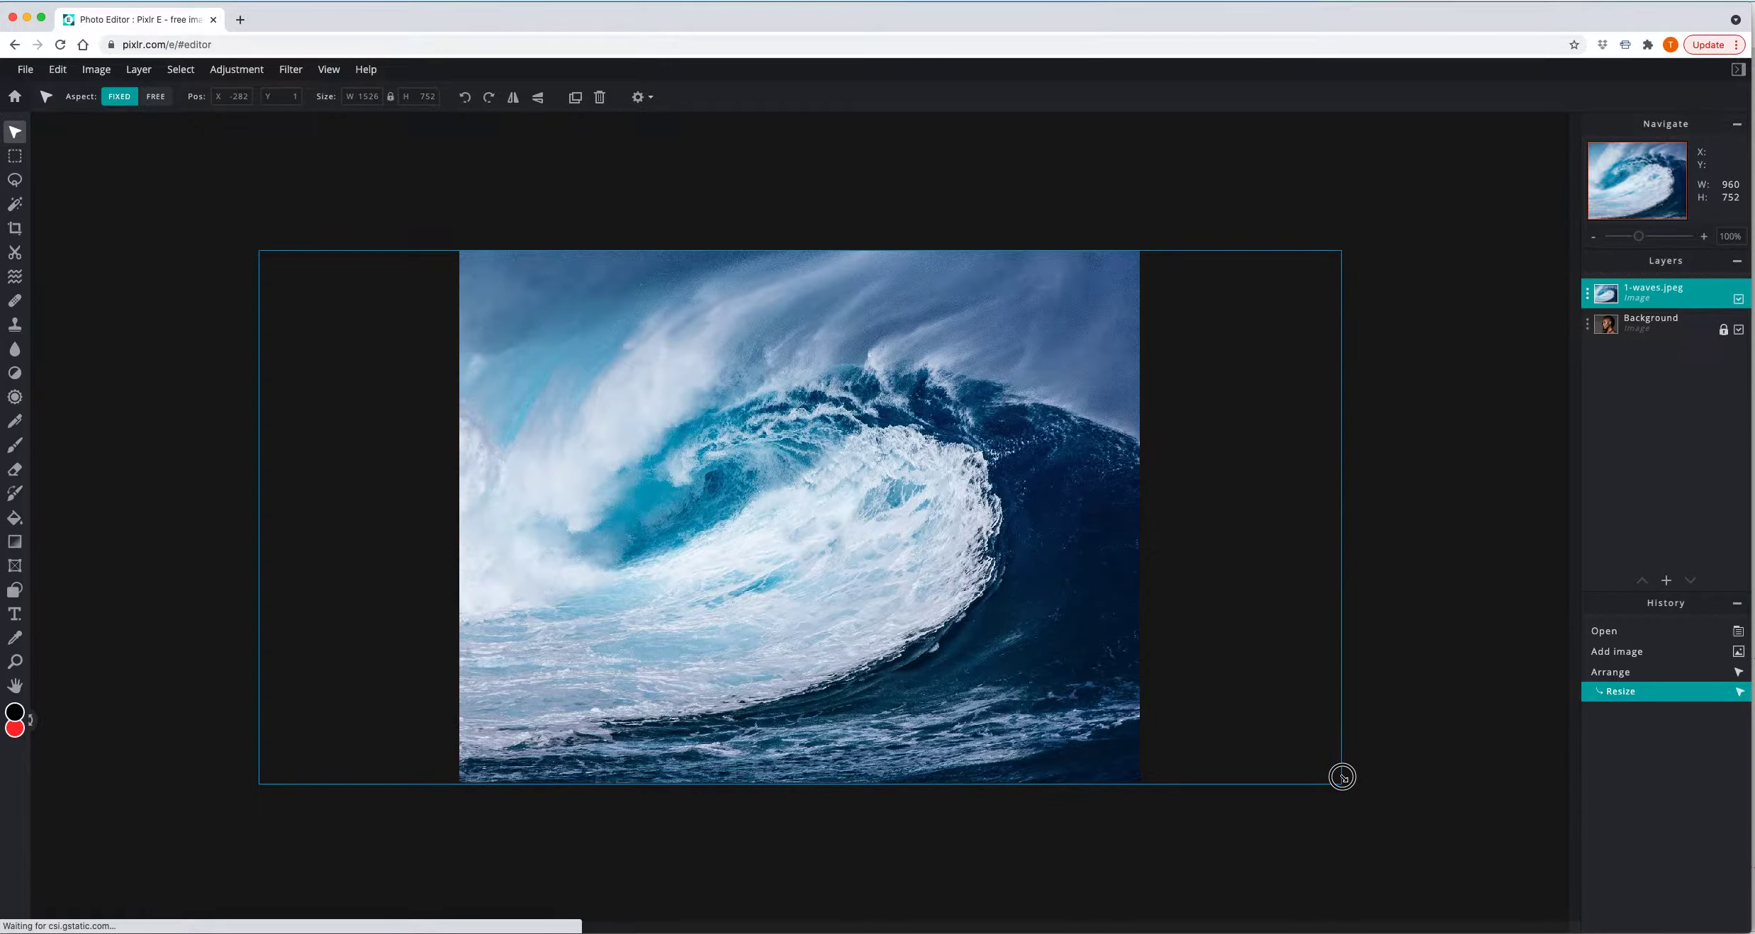
{"action": "left_click_drag", "start_coordinate": [1343, 777], "coordinate": [1343, 778]}
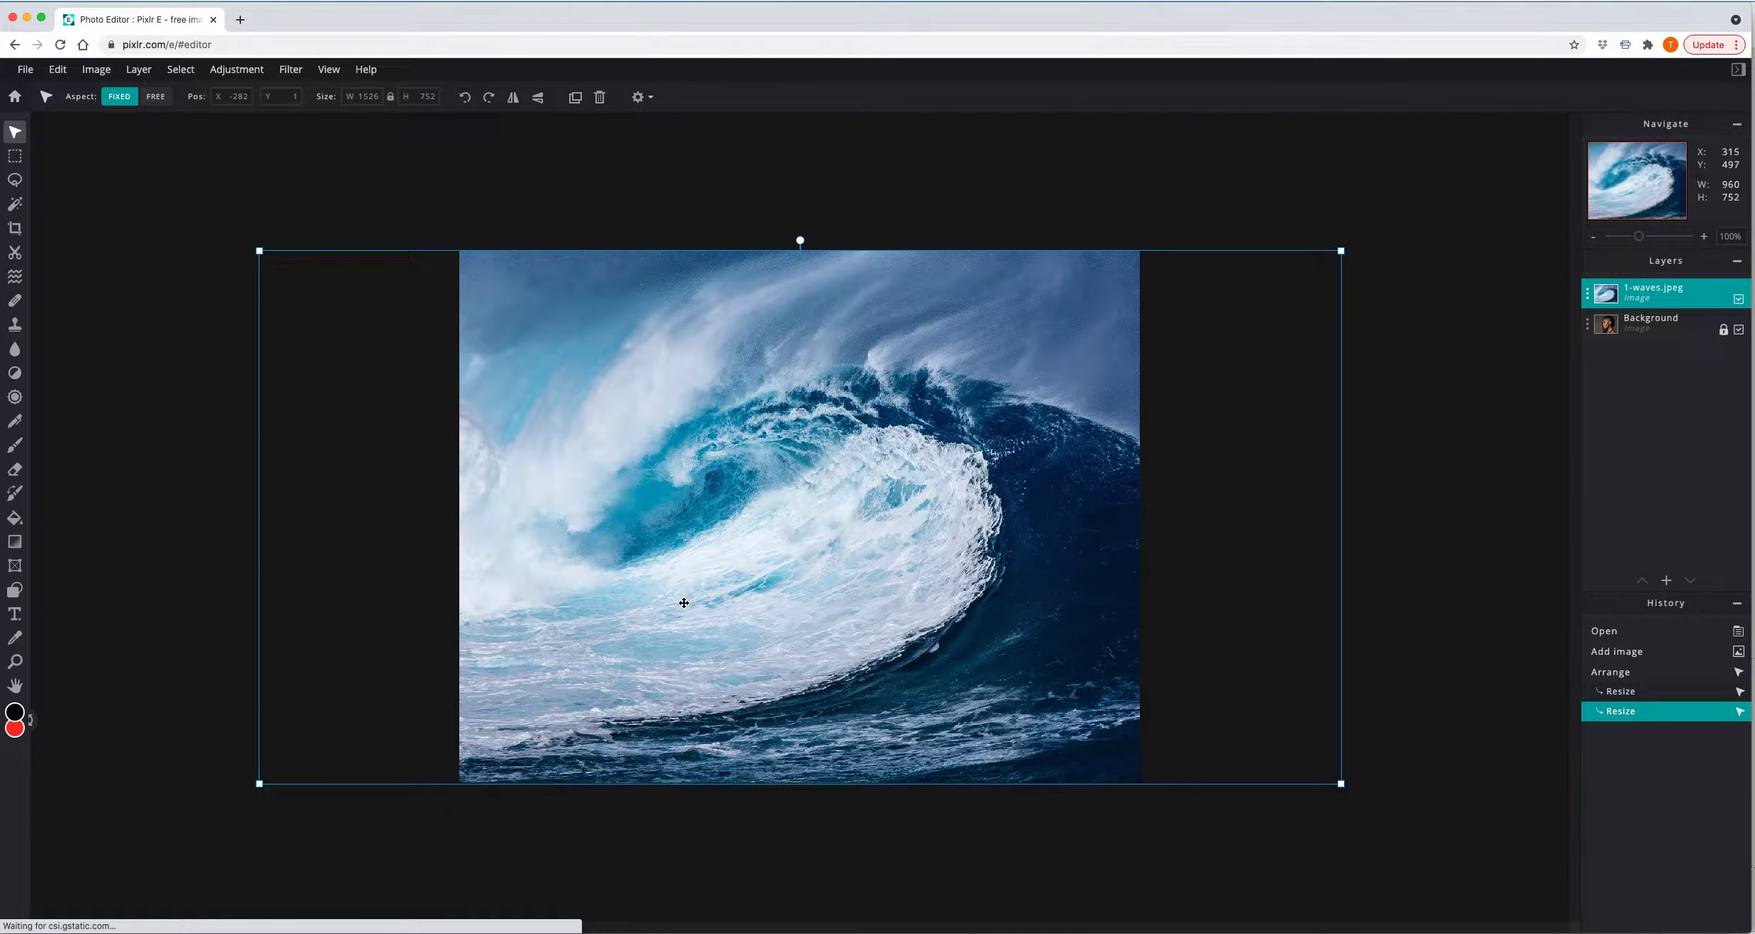
{"action": "left_click", "coordinate": [1635, 322]}
{"action": "left_click", "coordinate": [1636, 301]}
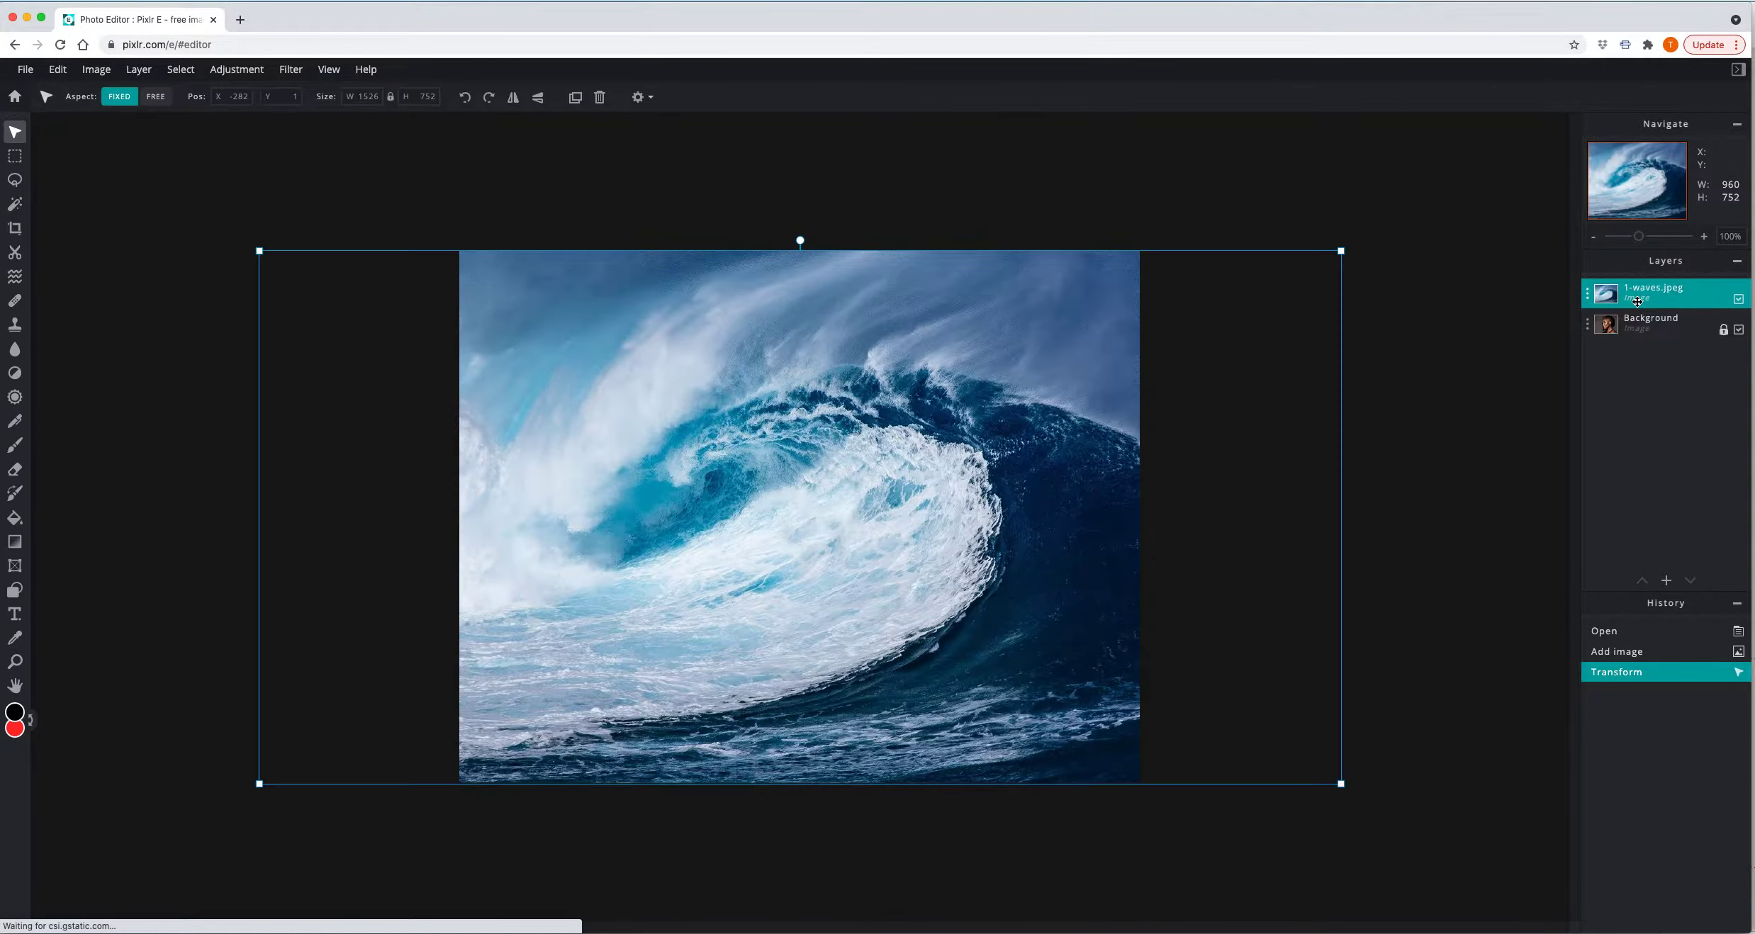
Set the wave layer's transparency to 25 and close its layer settings
{"action": "left_click", "coordinate": [1589, 298]}
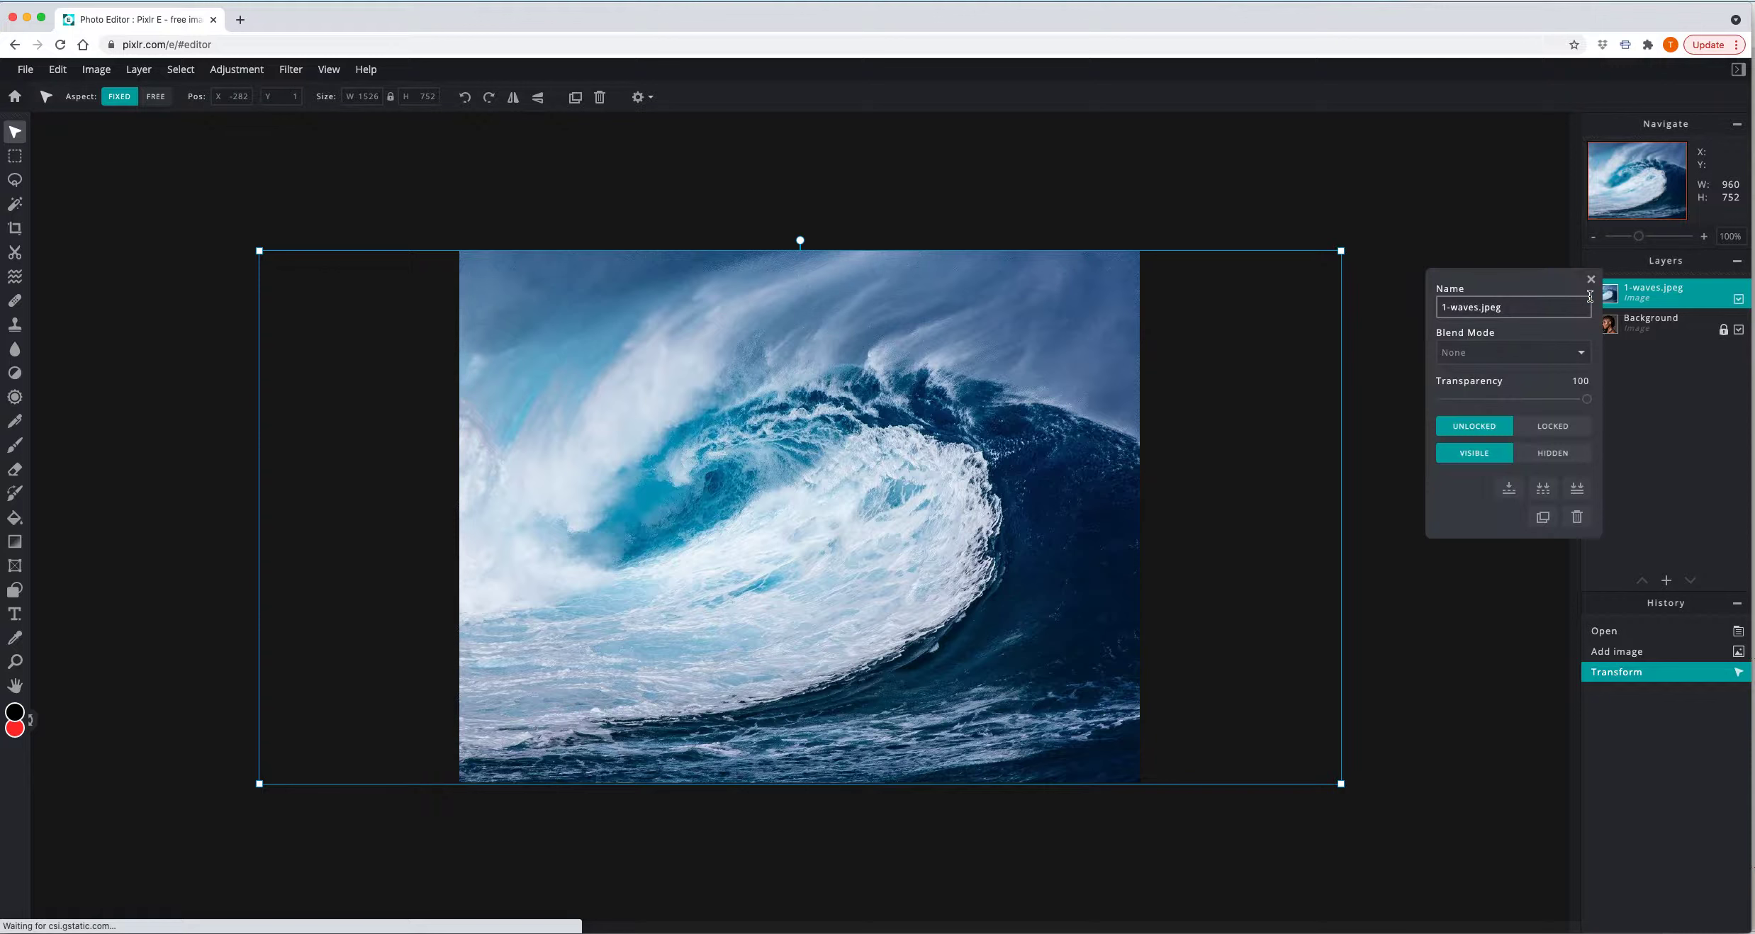
{"action": "left_click_drag", "start_coordinate": [1587, 400], "coordinate": [1481, 401]}
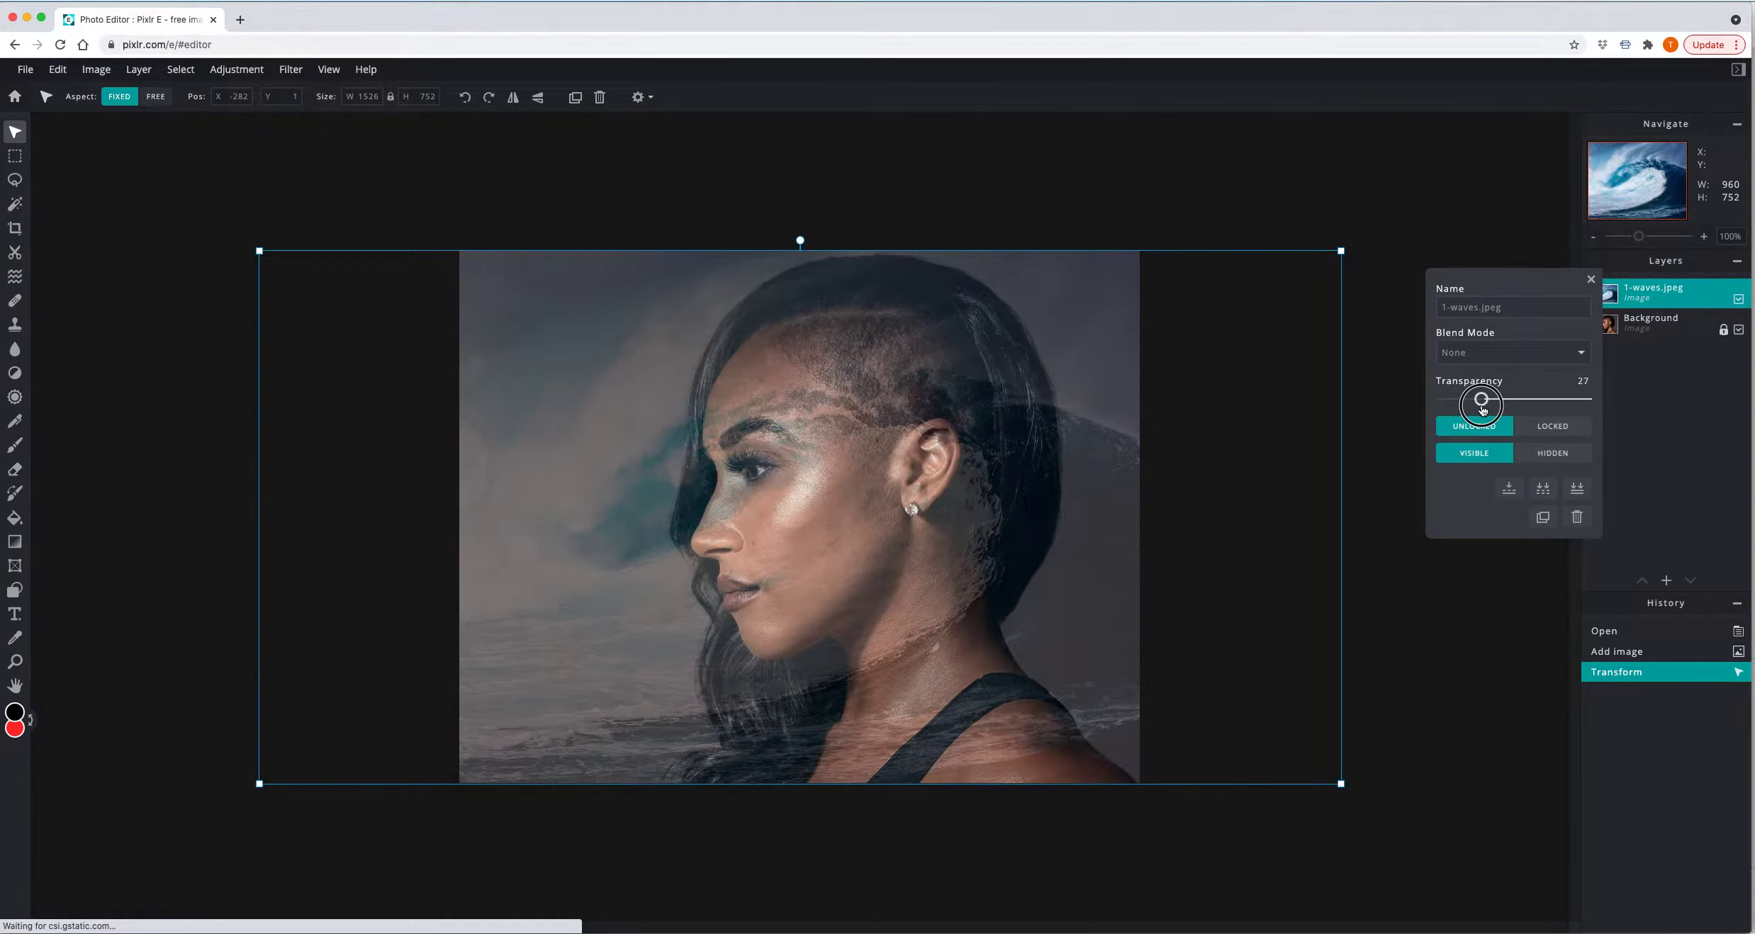
{"action": "left_click_drag", "start_coordinate": [1482, 401], "coordinate": [1478, 401]}
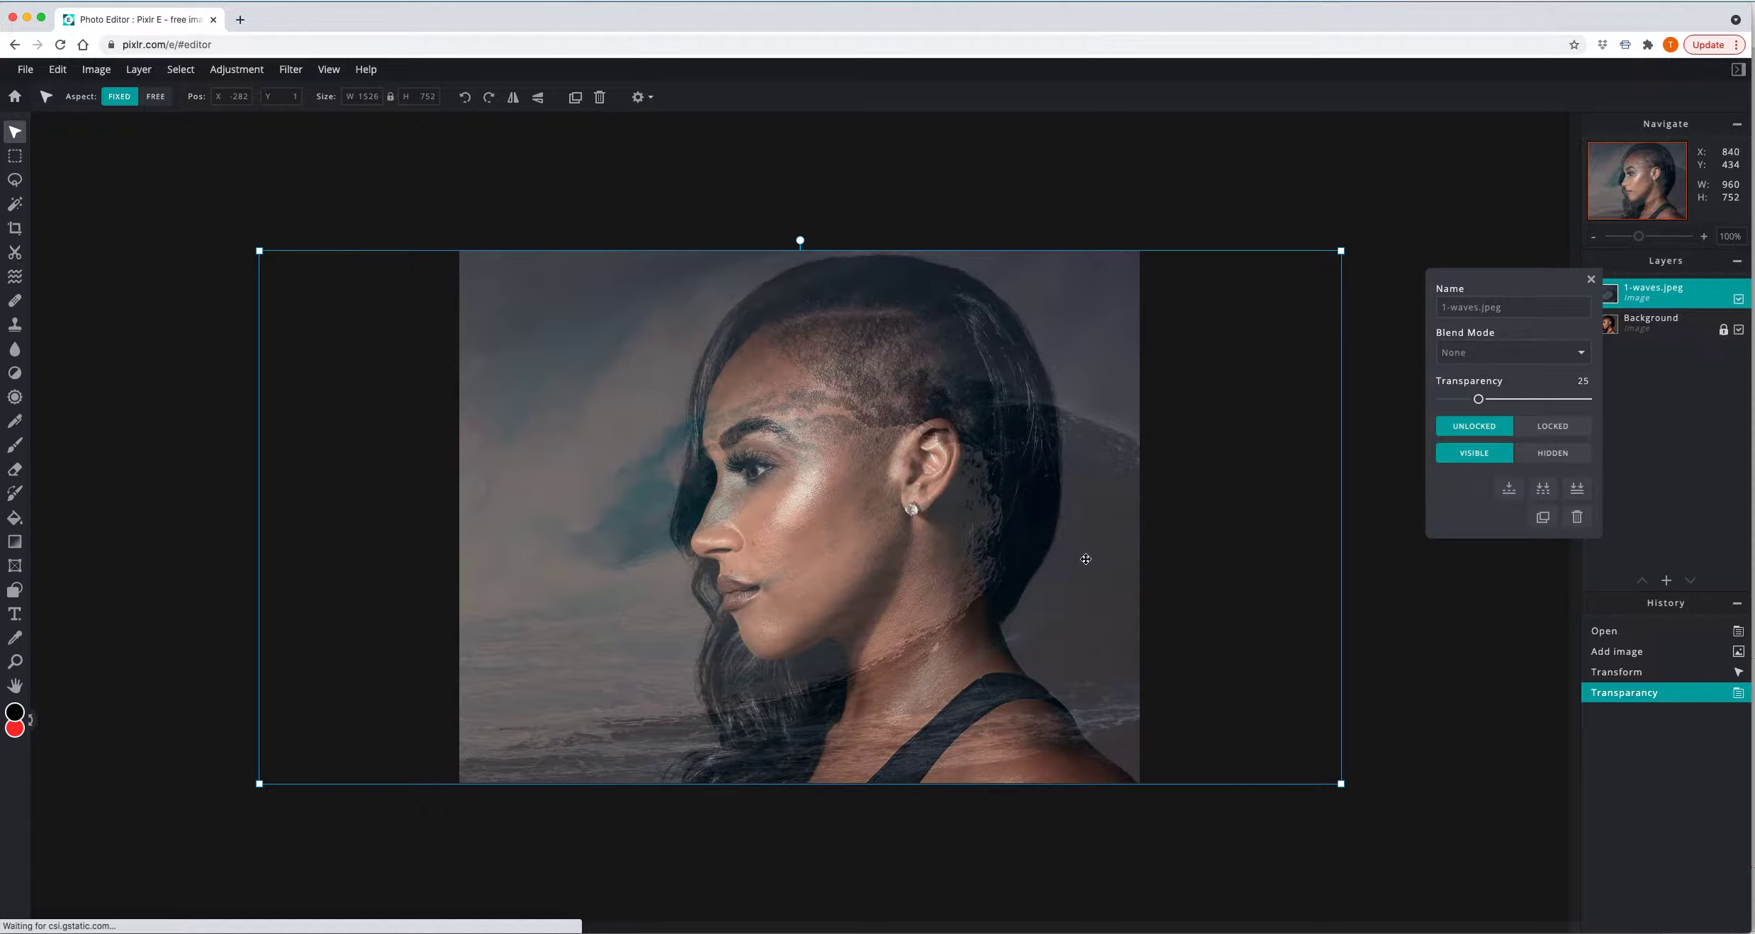
{"action": "left_click", "coordinate": [1593, 280]}
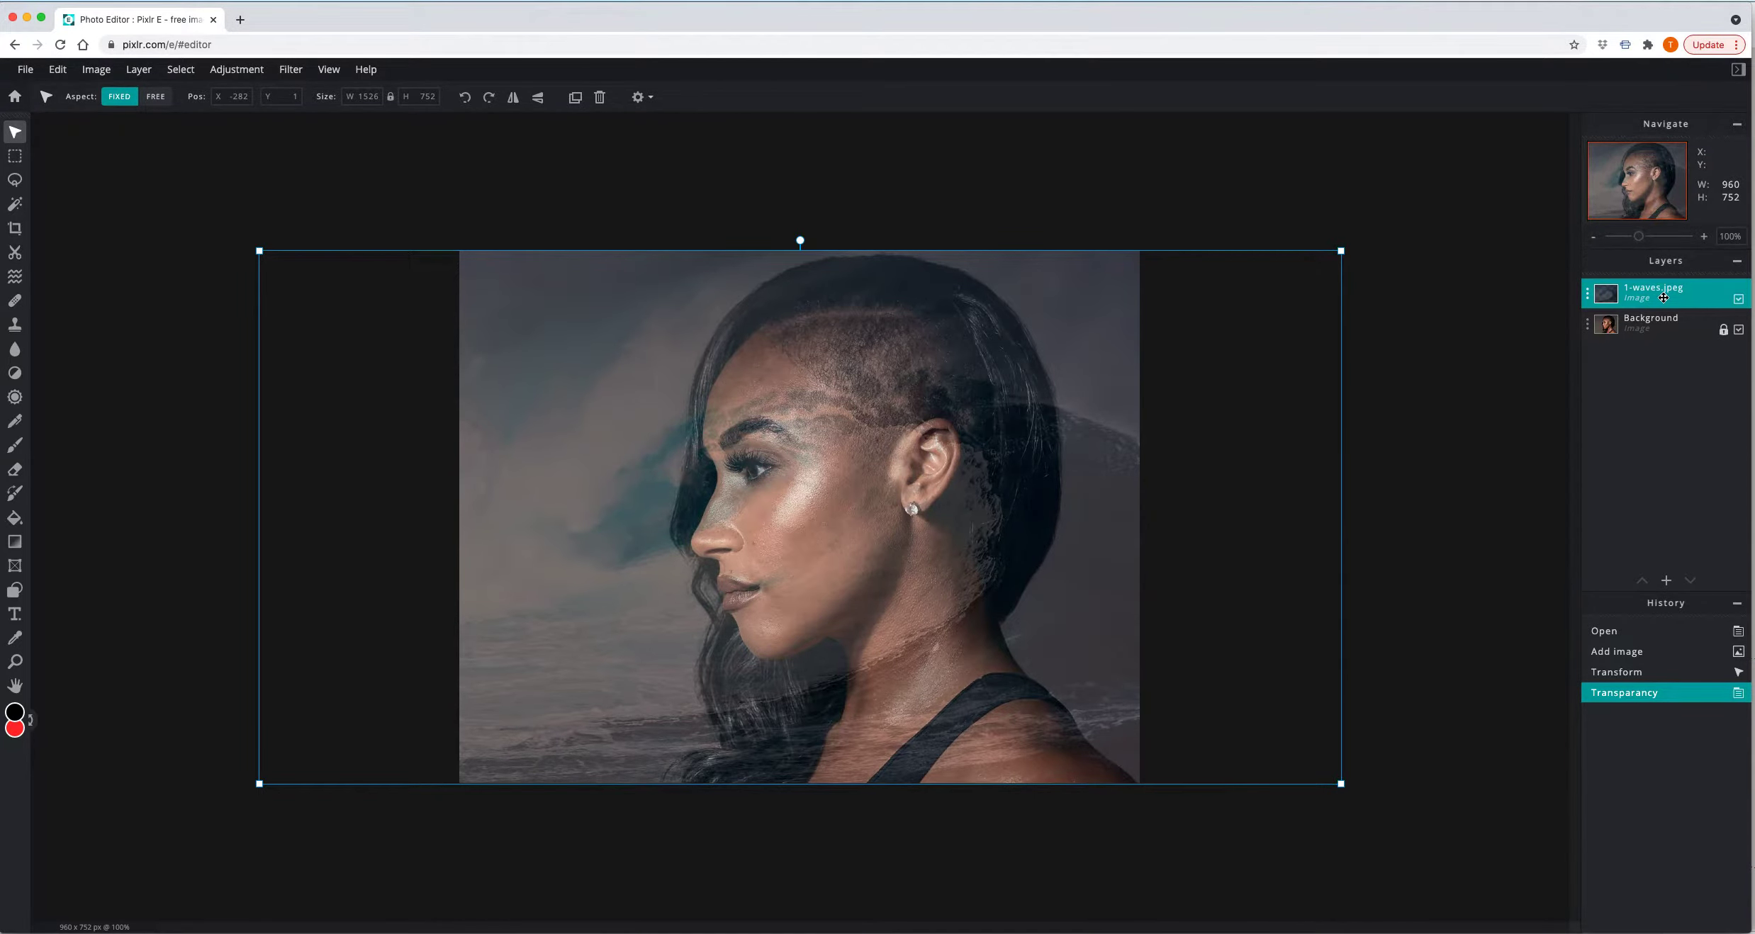
Mask out the wave over the hair and backdrop in front of the forehead using Cutout's Lasso Mask with feather 50
{"action": "left_click", "coordinate": [15, 253]}
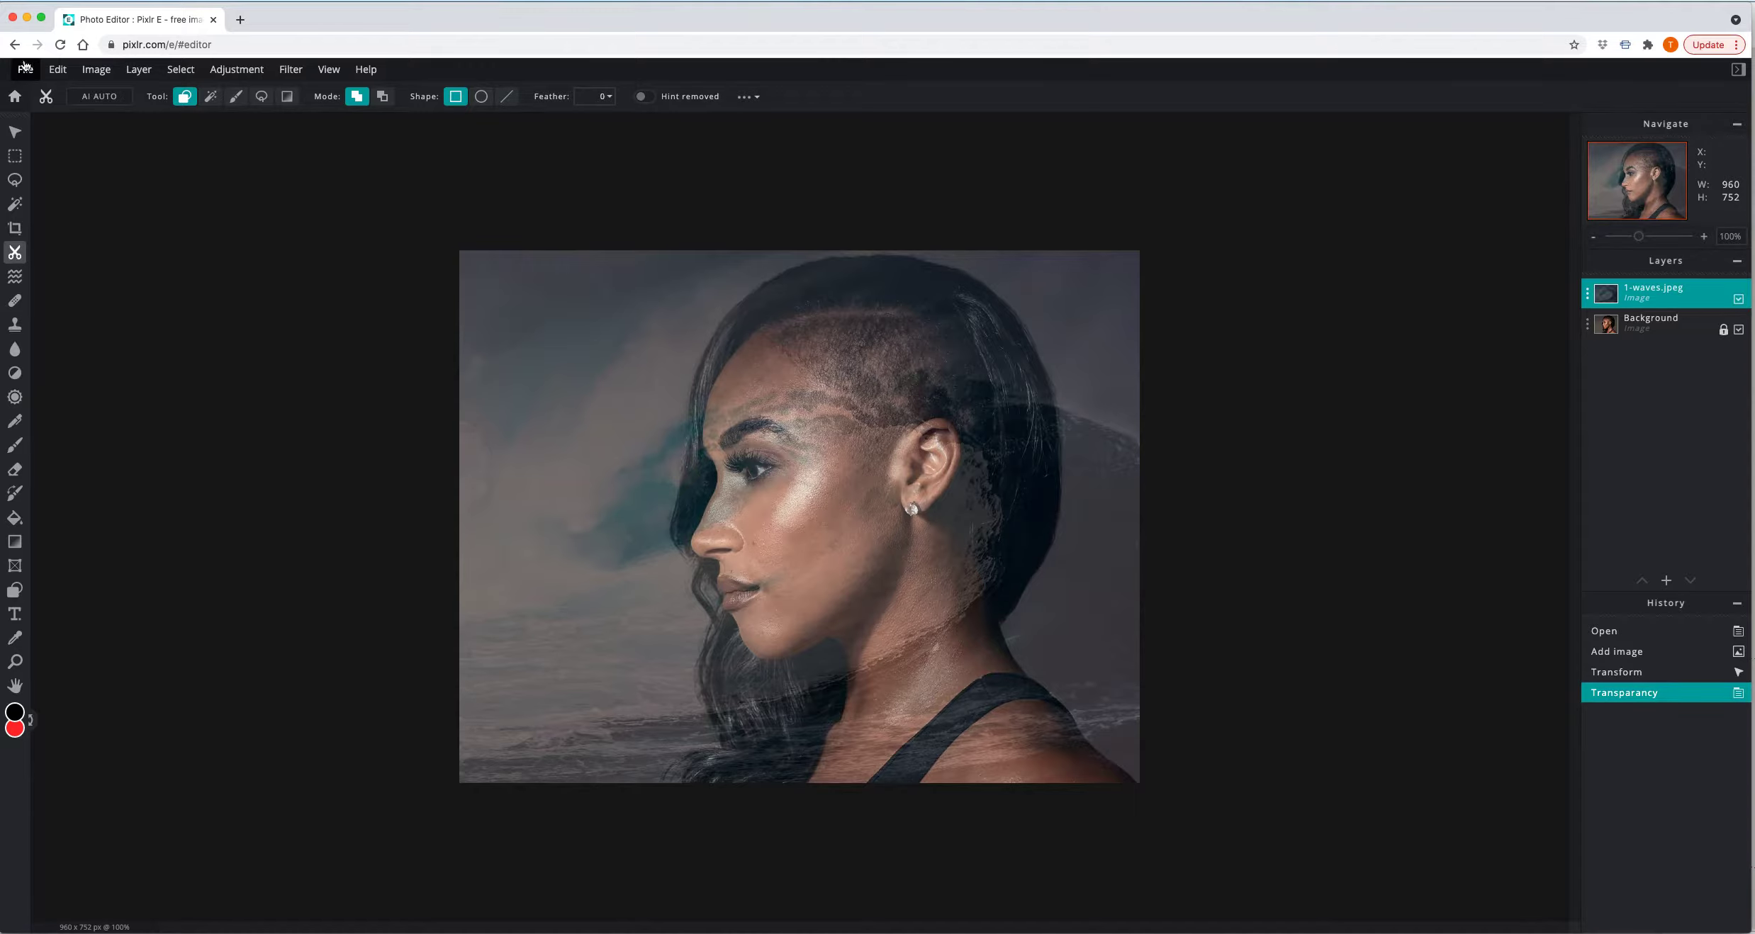
{"action": "left_click", "coordinate": [260, 99]}
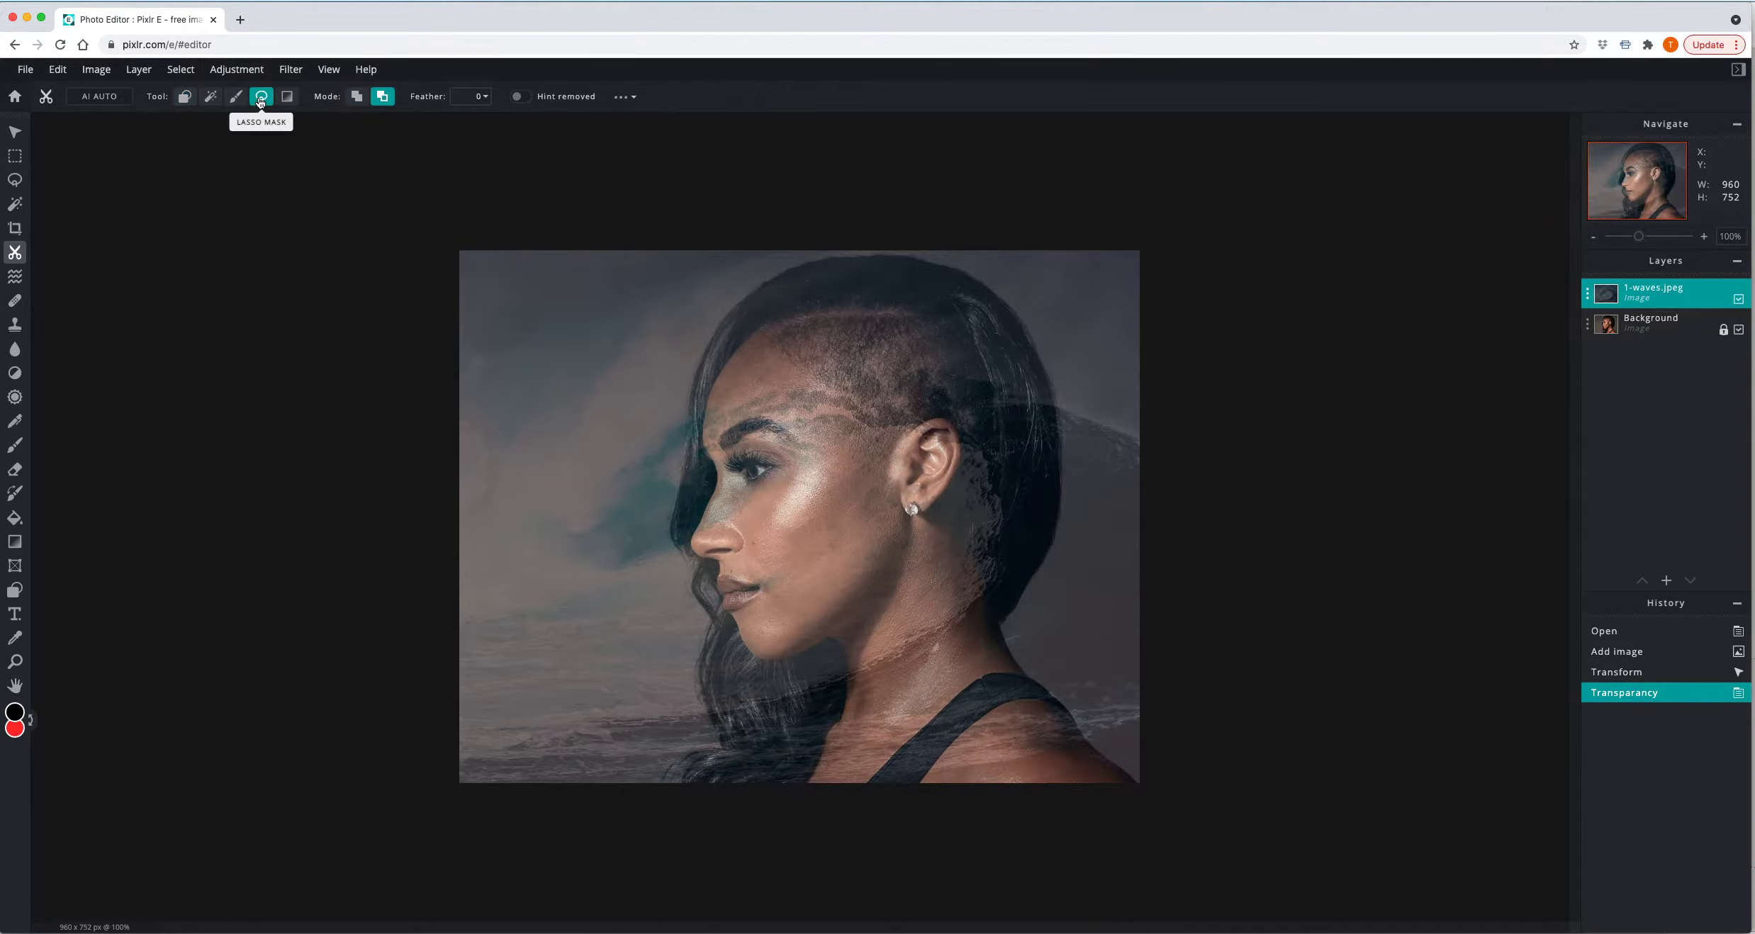
{"action": "left_click", "coordinate": [488, 96]}
{"action": "left_click_drag", "start_coordinate": [357, 121], "coordinate": [423, 123]}
{"action": "scroll", "coordinate": [539, 216], "scroll_direction": "up", "scroll_amount": 3}
{"action": "scroll", "coordinate": [560, 223], "scroll_direction": "down", "scroll_amount": 2}
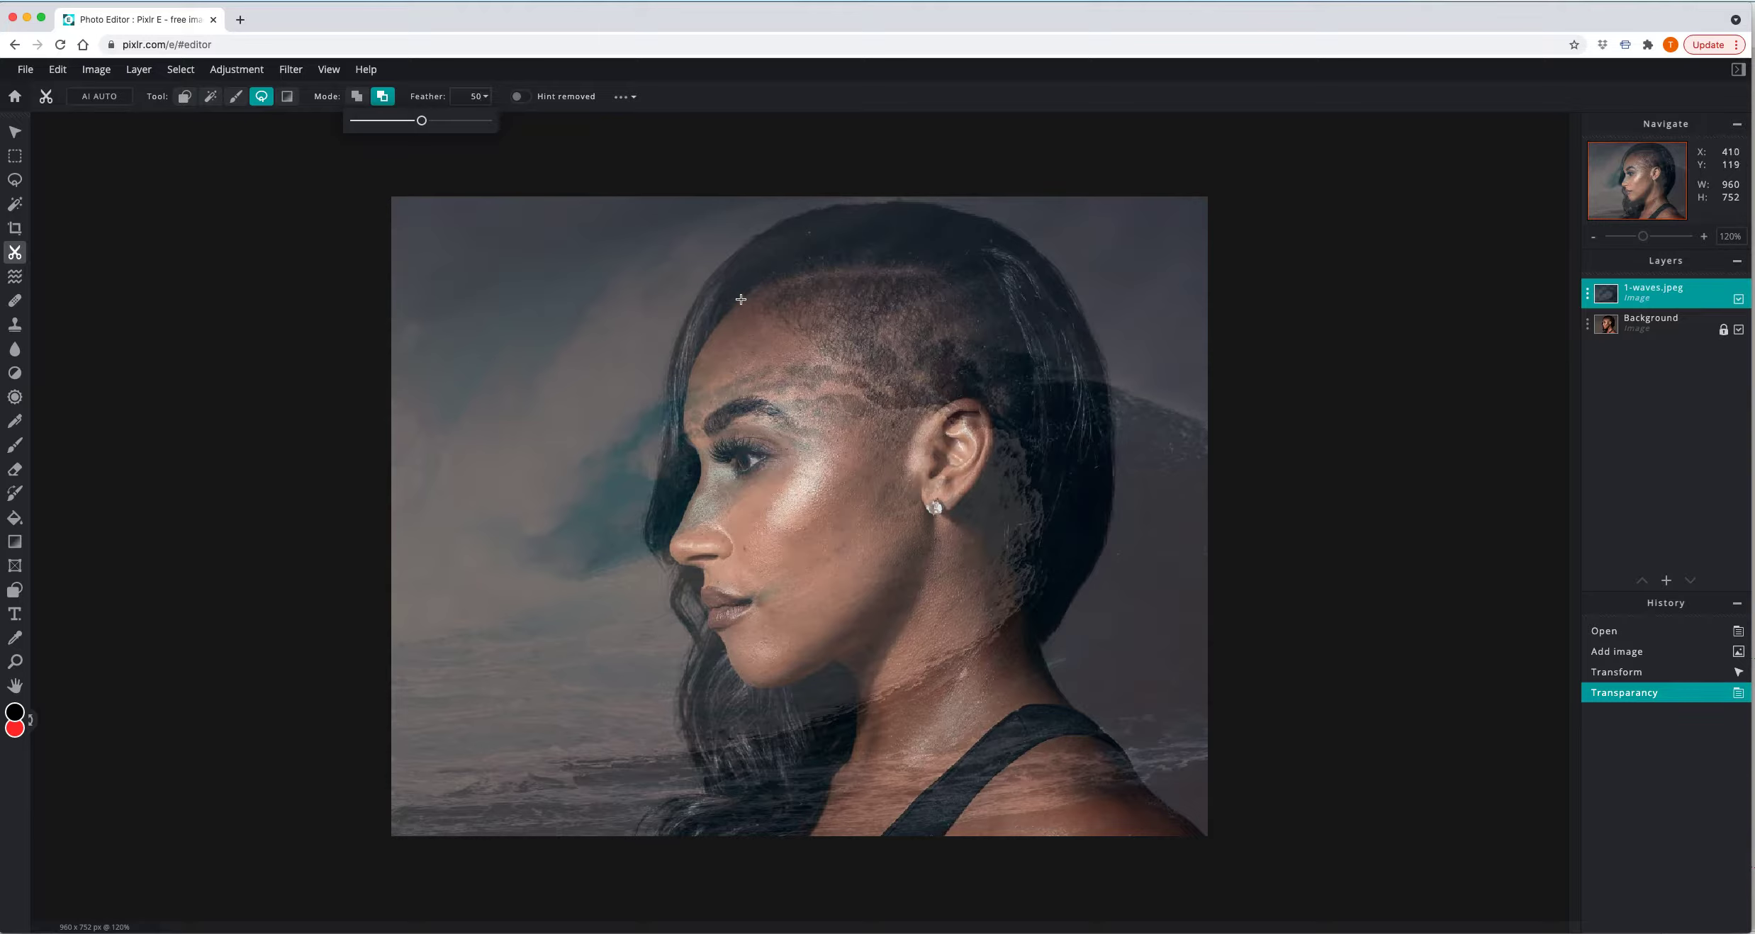
{"action": "mouse_move", "coordinate": [743, 297]}
{"action": "left_mouse_down"}
{"action": "mouse_move", "coordinate": [989, 256]}
{"action": "mouse_move", "coordinate": [964, 208]}
{"action": "mouse_move", "coordinate": [870, 180]}
{"action": "mouse_move", "coordinate": [731, 206]}
{"action": "mouse_move", "coordinate": [682, 251]}
{"action": "mouse_move", "coordinate": [687, 274]}
{"action": "mouse_move", "coordinate": [746, 298]}
{"action": "mouse_move", "coordinate": [697, 358]}
{"action": "mouse_move", "coordinate": [692, 461]}
{"action": "mouse_move", "coordinate": [643, 474]}
{"action": "mouse_move", "coordinate": [551, 402]}
{"action": "mouse_move", "coordinate": [530, 298]}
{"action": "mouse_move", "coordinate": [577, 210]}
{"action": "mouse_move", "coordinate": [641, 185]}
{"action": "mouse_move", "coordinate": [722, 204]}
{"action": "mouse_move", "coordinate": [757, 285]}
{"action": "left_mouse_up"}
{"action": "scroll", "coordinate": [758, 285], "scroll_direction": "down", "scroll_amount": 2}
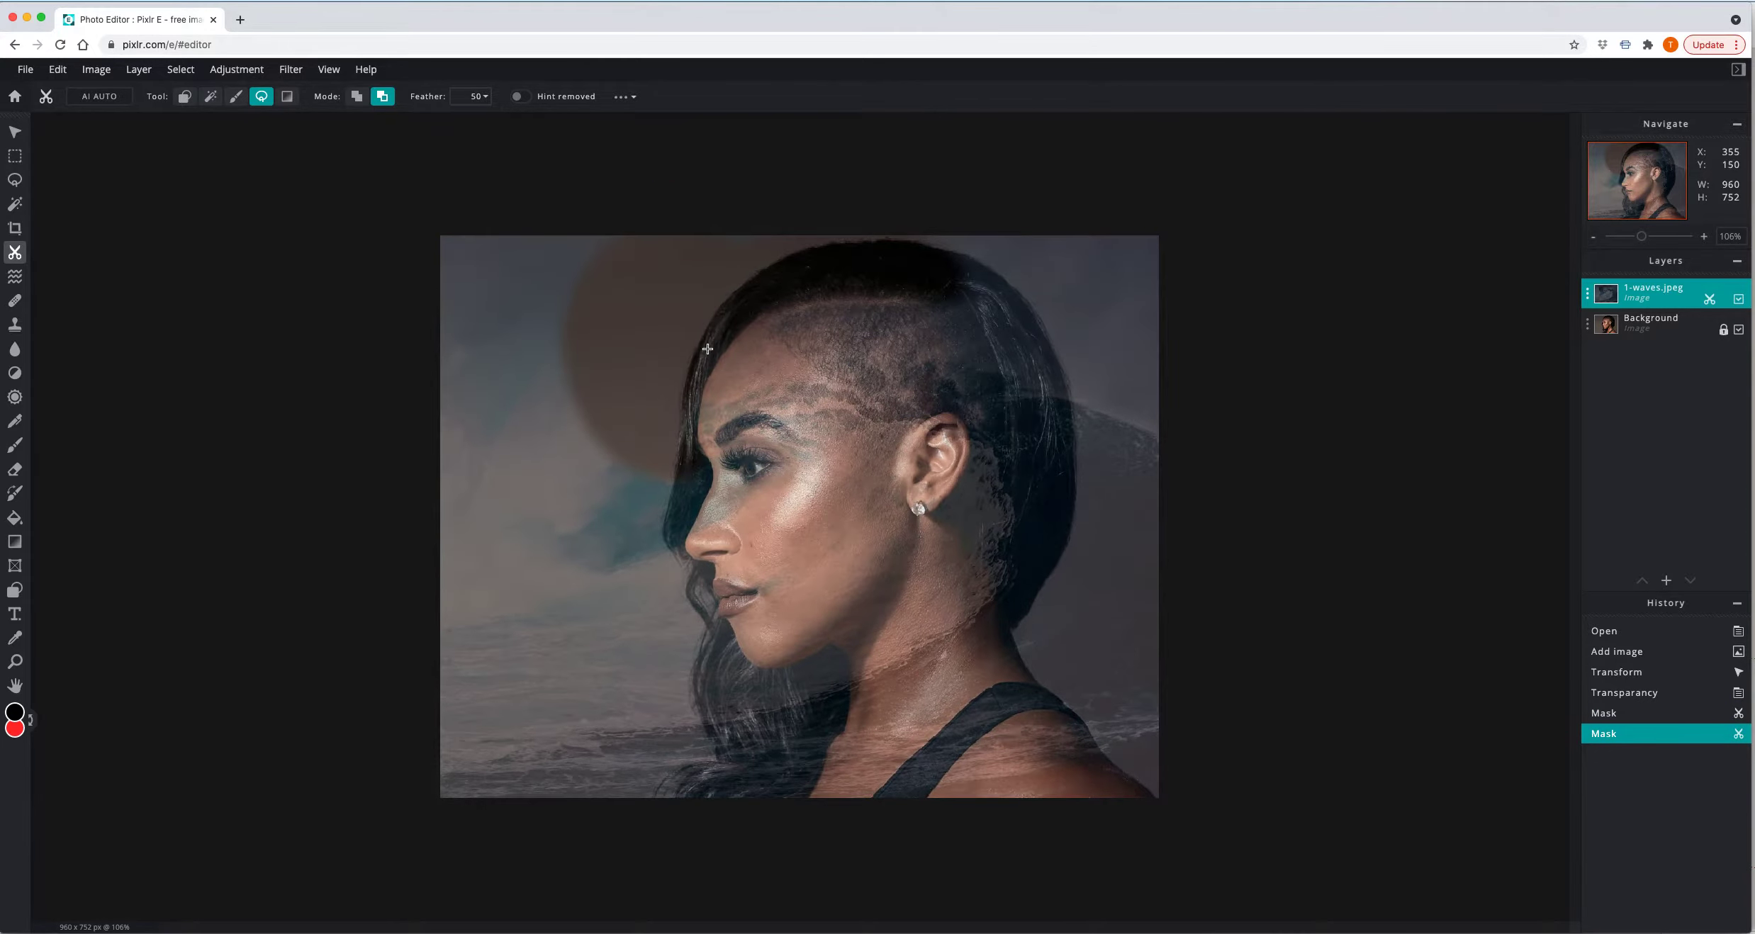
Lasso-mask the wave off the backdrop in front of the face and off the long front hair down to the canvas edge
{"action": "mouse_move", "coordinate": [699, 442]}
{"action": "left_mouse_down"}
{"action": "mouse_move", "coordinate": [710, 488]}
{"action": "mouse_move", "coordinate": [684, 552]}
{"action": "mouse_move", "coordinate": [700, 562]}
{"action": "mouse_move", "coordinate": [610, 582]}
{"action": "mouse_move", "coordinate": [487, 441]}
{"action": "mouse_move", "coordinate": [641, 420]}
{"action": "mouse_move", "coordinate": [693, 437]}
{"action": "left_mouse_up"}
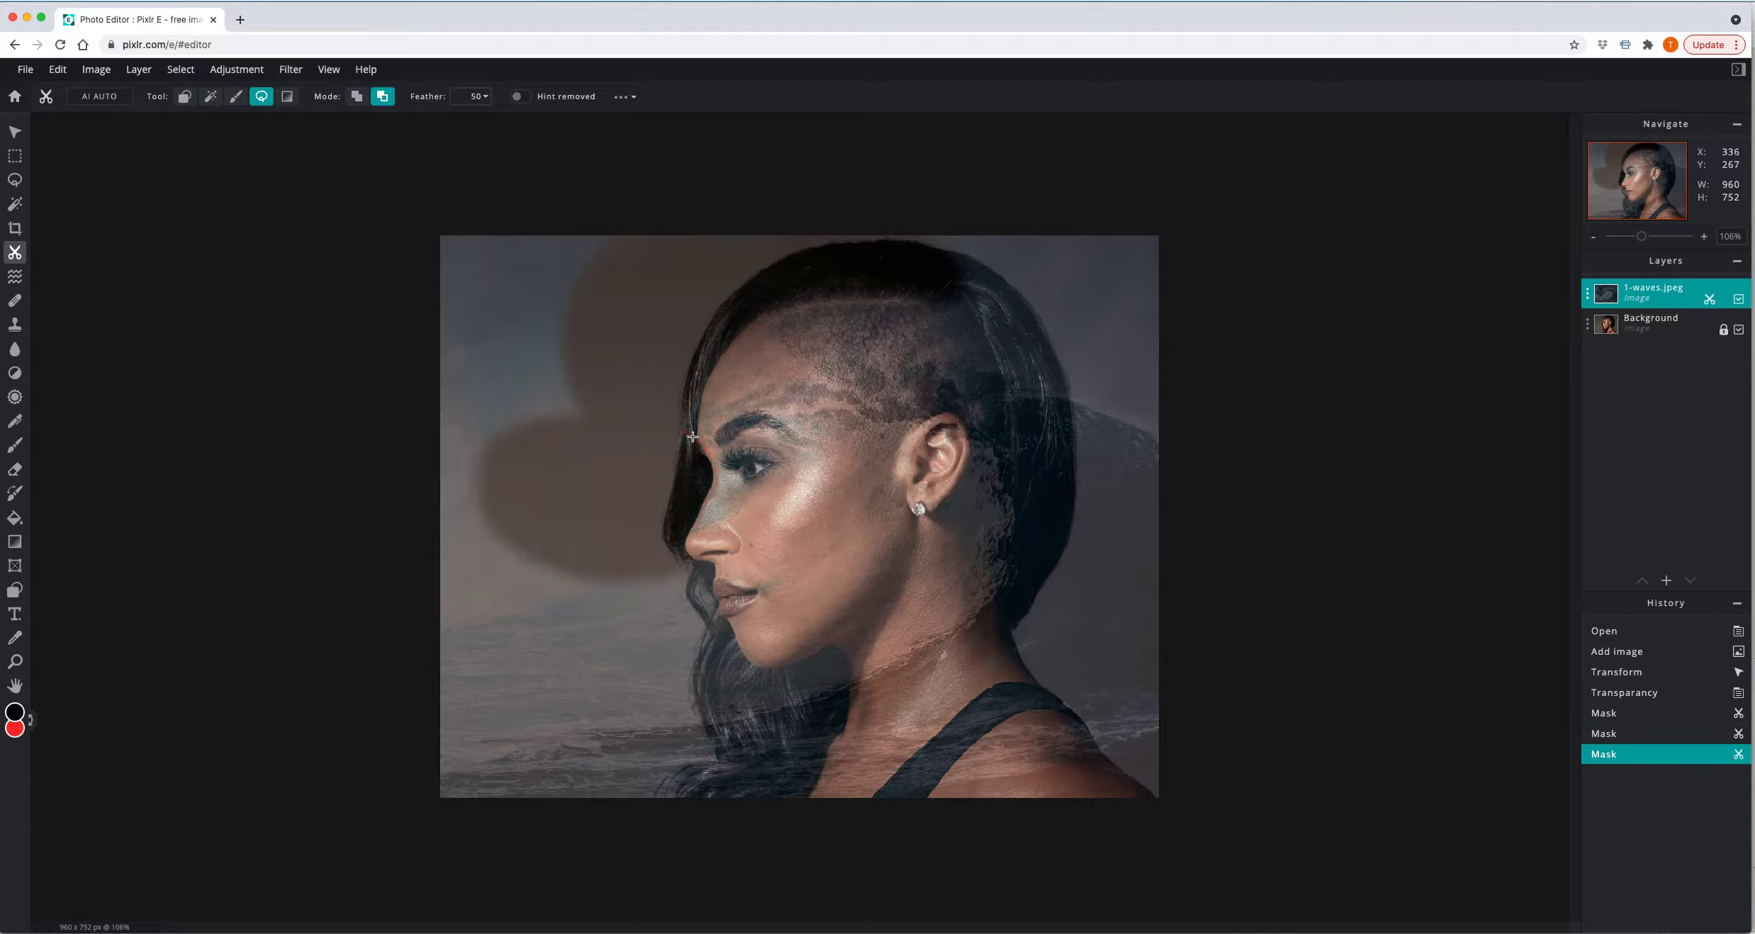
{"action": "mouse_move", "coordinate": [691, 564]}
{"action": "left_mouse_down"}
{"action": "mouse_move", "coordinate": [718, 622]}
{"action": "mouse_move", "coordinate": [606, 623]}
{"action": "mouse_move", "coordinate": [572, 579]}
{"action": "mouse_move", "coordinate": [631, 573]}
{"action": "left_mouse_up"}
{"action": "mouse_move", "coordinate": [717, 621]}
{"action": "left_mouse_down"}
{"action": "mouse_move", "coordinate": [759, 672]}
{"action": "mouse_move", "coordinate": [844, 656]}
{"action": "mouse_move", "coordinate": [844, 726]}
{"action": "mouse_move", "coordinate": [818, 774]}
{"action": "mouse_move", "coordinate": [784, 800]}
{"action": "mouse_move", "coordinate": [573, 785]}
{"action": "mouse_move", "coordinate": [668, 632]}
{"action": "mouse_move", "coordinate": [719, 621]}
{"action": "left_mouse_up"}
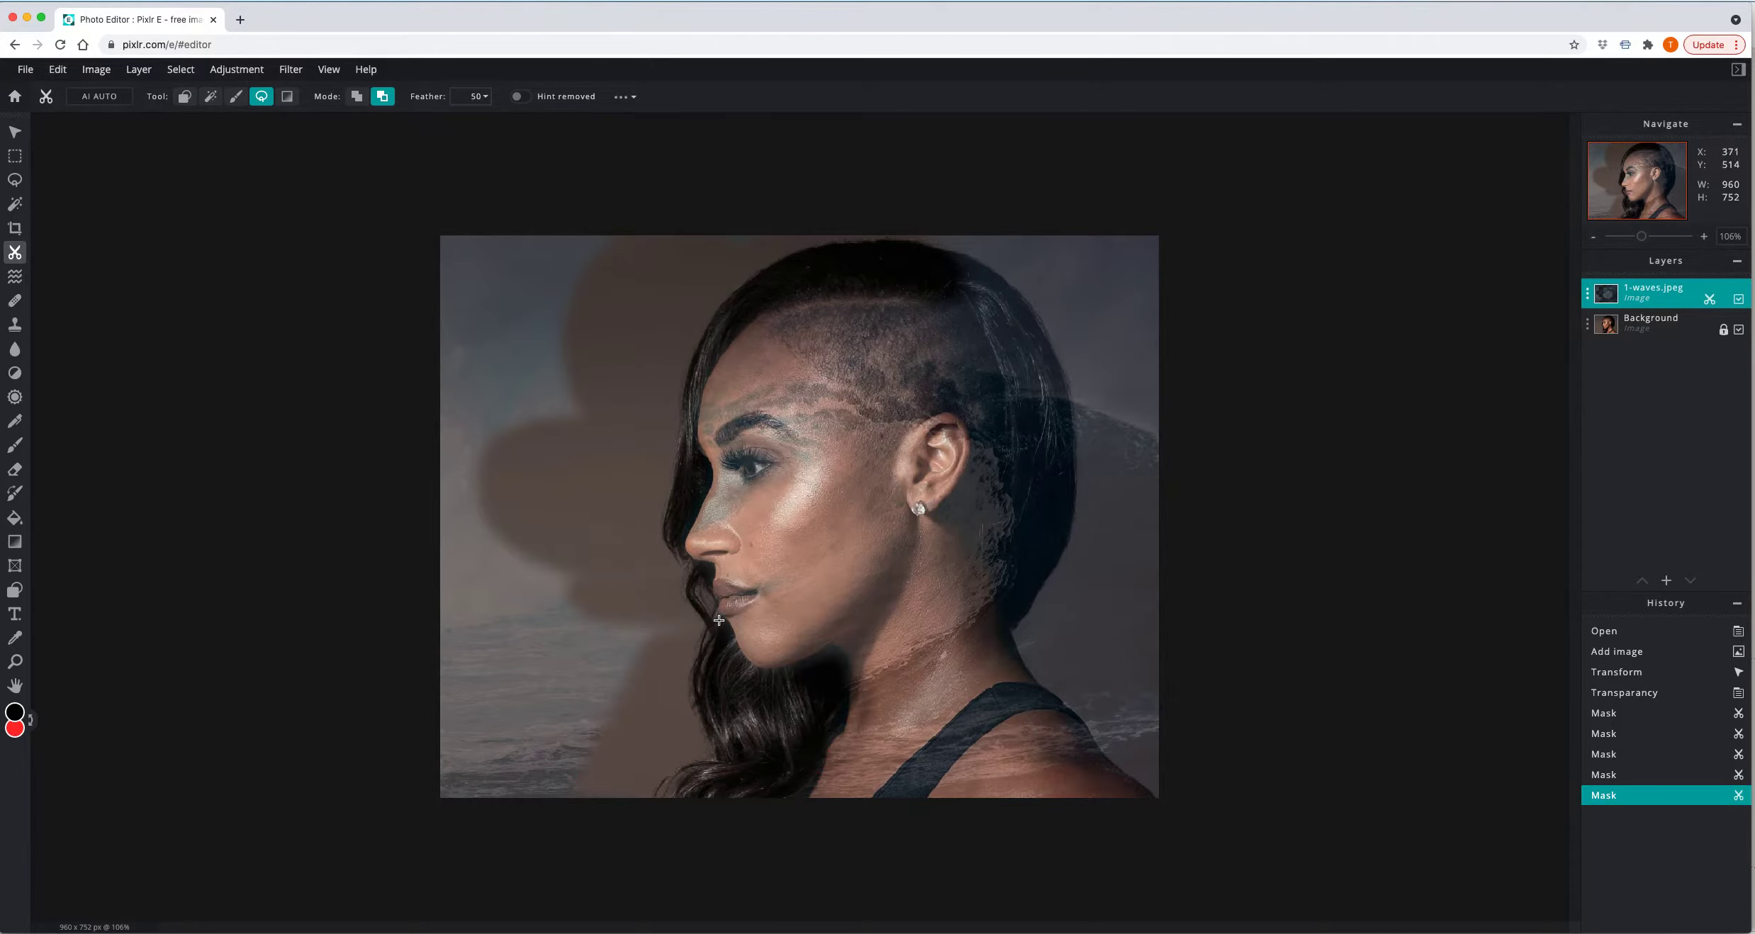
{"action": "mouse_move", "coordinate": [780, 230]}
{"action": "left_mouse_down"}
{"action": "mouse_move", "coordinate": [675, 309]}
{"action": "mouse_move", "coordinate": [648, 382]}
{"action": "mouse_move", "coordinate": [639, 524]}
{"action": "mouse_move", "coordinate": [689, 644]}
{"action": "mouse_move", "coordinate": [644, 758]}
{"action": "mouse_move", "coordinate": [580, 810]}
{"action": "mouse_move", "coordinate": [395, 826]}
{"action": "mouse_move", "coordinate": [280, 609]}
{"action": "mouse_move", "coordinate": [309, 266]}
{"action": "mouse_move", "coordinate": [371, 176]}
{"action": "mouse_move", "coordinate": [672, 189]}
{"action": "mouse_move", "coordinate": [791, 232]}
{"action": "left_mouse_up"}
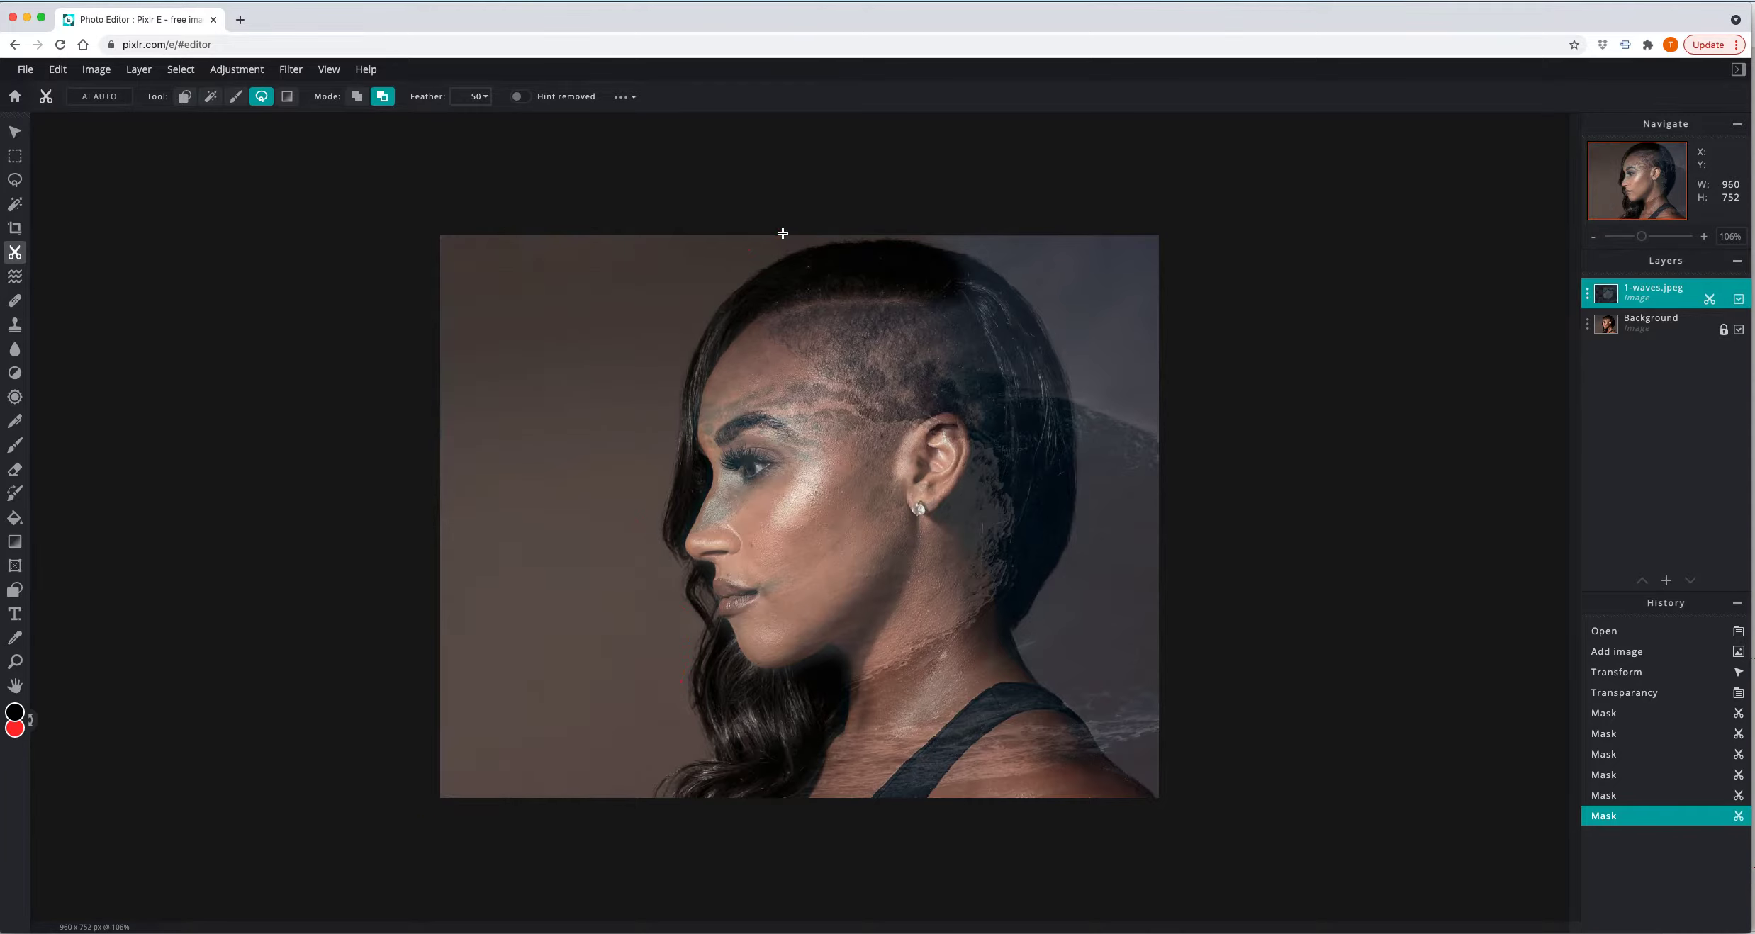
{"action": "mouse_move", "coordinate": [915, 292]}
{"action": "left_mouse_down"}
{"action": "mouse_move", "coordinate": [970, 312]}
{"action": "mouse_move", "coordinate": [1006, 367]}
{"action": "mouse_move", "coordinate": [989, 519]}
{"action": "mouse_move", "coordinate": [1031, 677]}
{"action": "mouse_move", "coordinate": [1070, 687]}
{"action": "mouse_move", "coordinate": [1157, 646]}
{"action": "mouse_move", "coordinate": [1183, 487]}
{"action": "mouse_move", "coordinate": [1120, 273]}
{"action": "mouse_move", "coordinate": [970, 219]}
{"action": "mouse_move", "coordinate": [917, 225]}
{"action": "mouse_move", "coordinate": [939, 302]}
{"action": "left_mouse_up"}
{"action": "scroll", "coordinate": [913, 286], "scroll_direction": "down", "scroll_amount": 2}
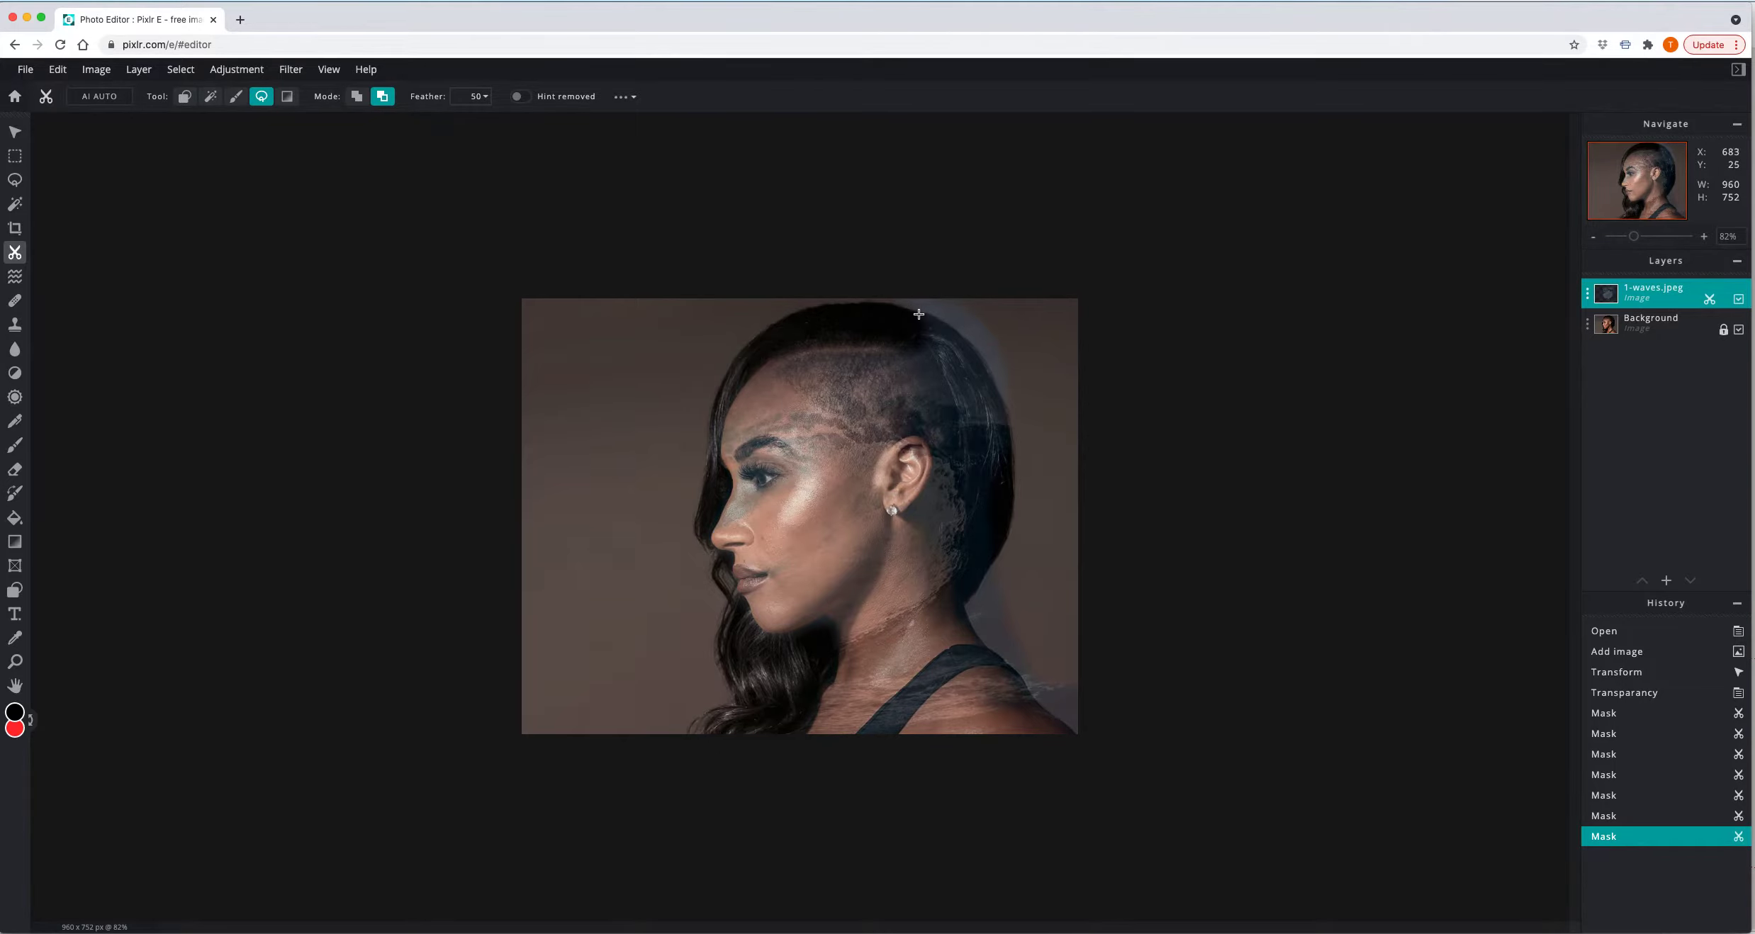
{"action": "key", "text": "super+z"}
{"action": "scroll", "coordinate": [921, 326], "scroll_direction": "down", "scroll_amount": 5}
{"action": "scroll", "coordinate": [921, 326], "scroll_direction": "up", "scroll_amount": 6}
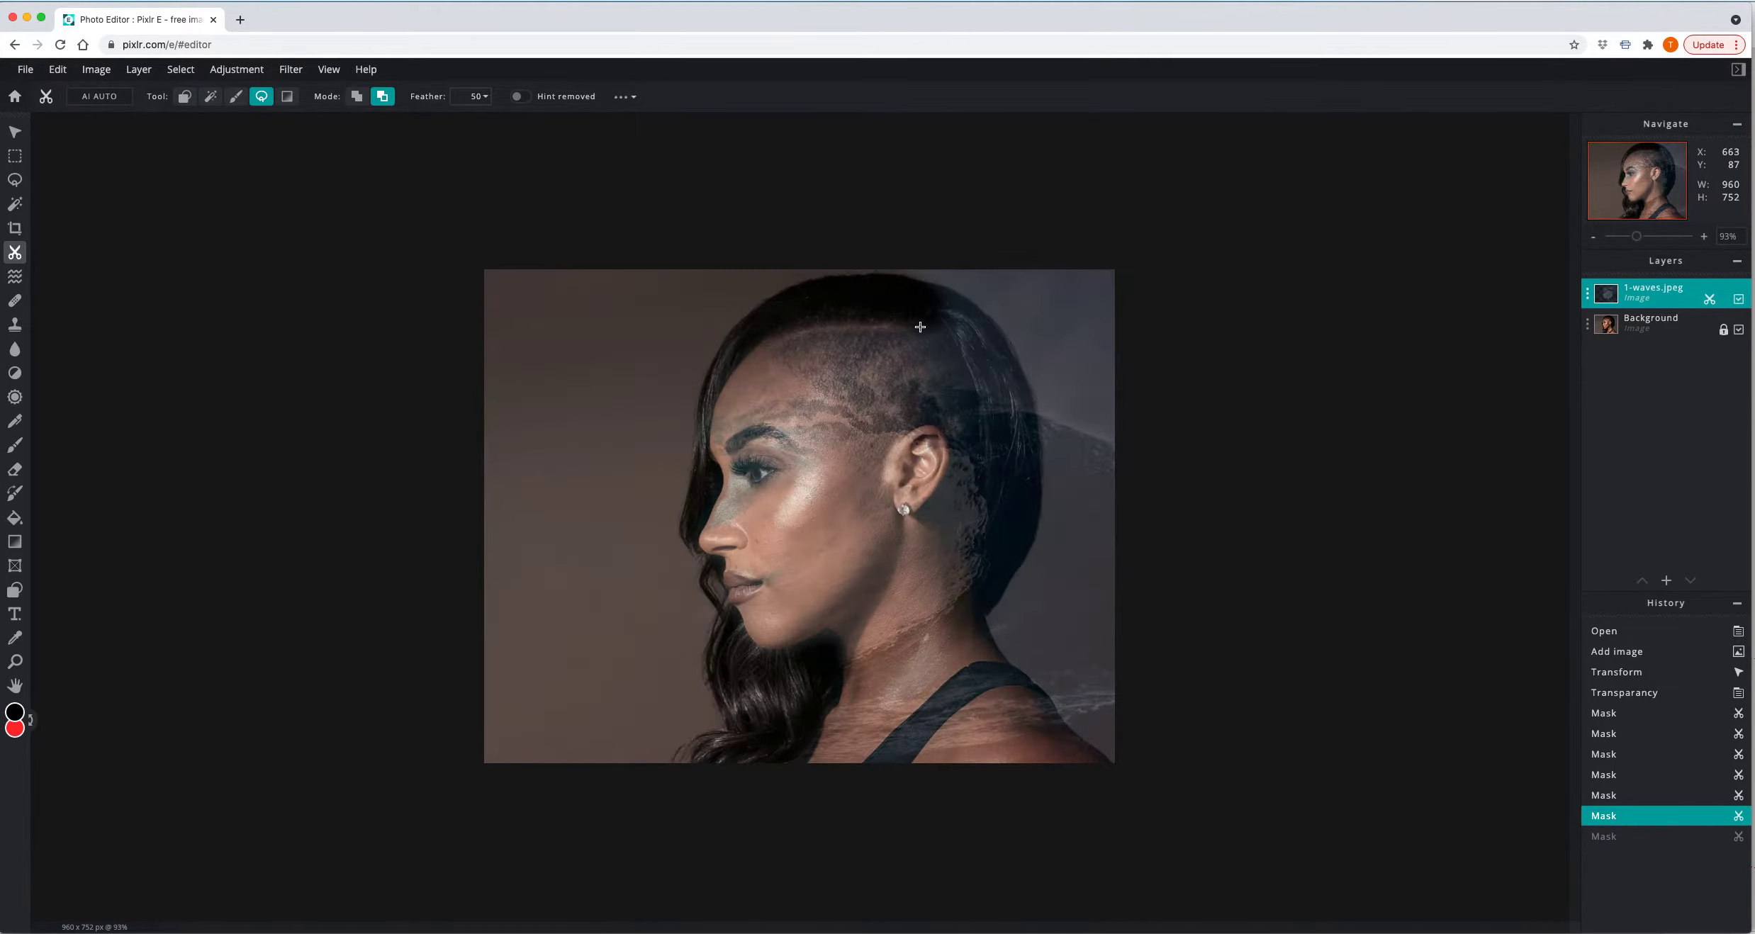
{"action": "scroll", "coordinate": [921, 326], "scroll_direction": "up", "scroll_amount": 5}
{"action": "scroll", "coordinate": [993, 281], "scroll_direction": "down", "scroll_amount": 3}
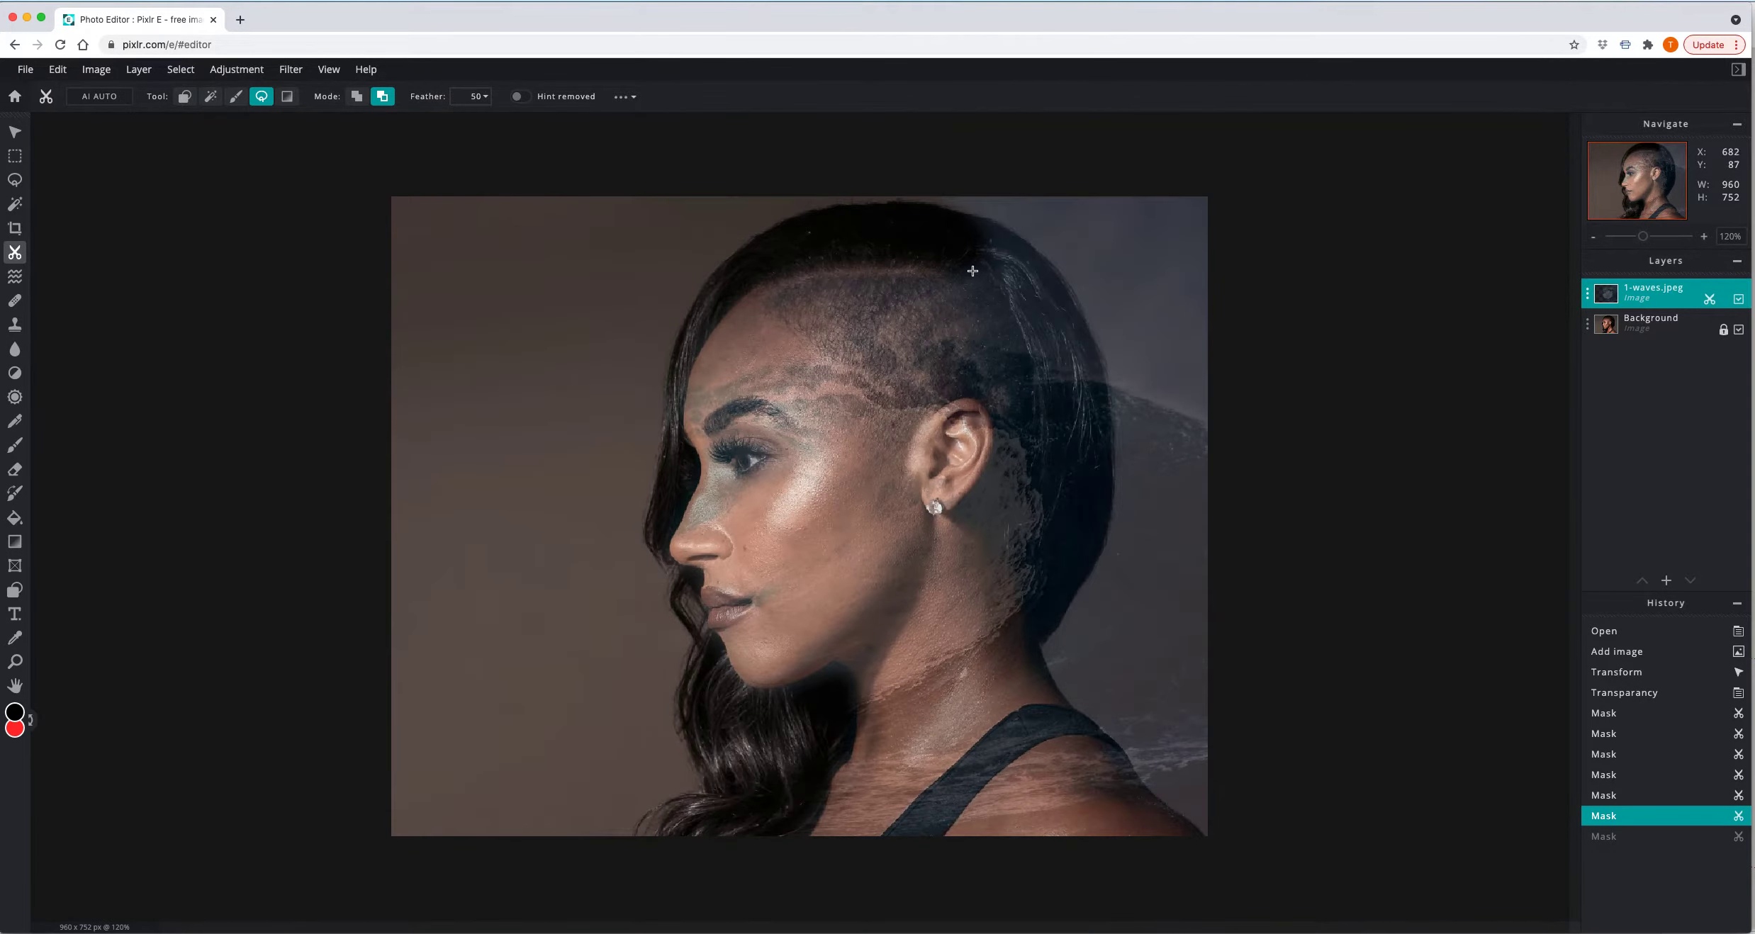
{"action": "mouse_move", "coordinate": [959, 273]}
{"action": "left_mouse_down"}
{"action": "mouse_move", "coordinate": [1006, 304]}
{"action": "mouse_move", "coordinate": [1036, 377]}
{"action": "mouse_move", "coordinate": [1029, 590]}
{"action": "mouse_move", "coordinate": [1050, 615]}
{"action": "mouse_move", "coordinate": [1177, 602]}
{"action": "mouse_move", "coordinate": [1247, 482]}
{"action": "mouse_move", "coordinate": [1262, 266]}
{"action": "mouse_move", "coordinate": [1173, 174]}
{"action": "mouse_move", "coordinate": [923, 165]}
{"action": "mouse_move", "coordinate": [871, 189]}
{"action": "mouse_move", "coordinate": [950, 265]}
{"action": "left_mouse_up"}
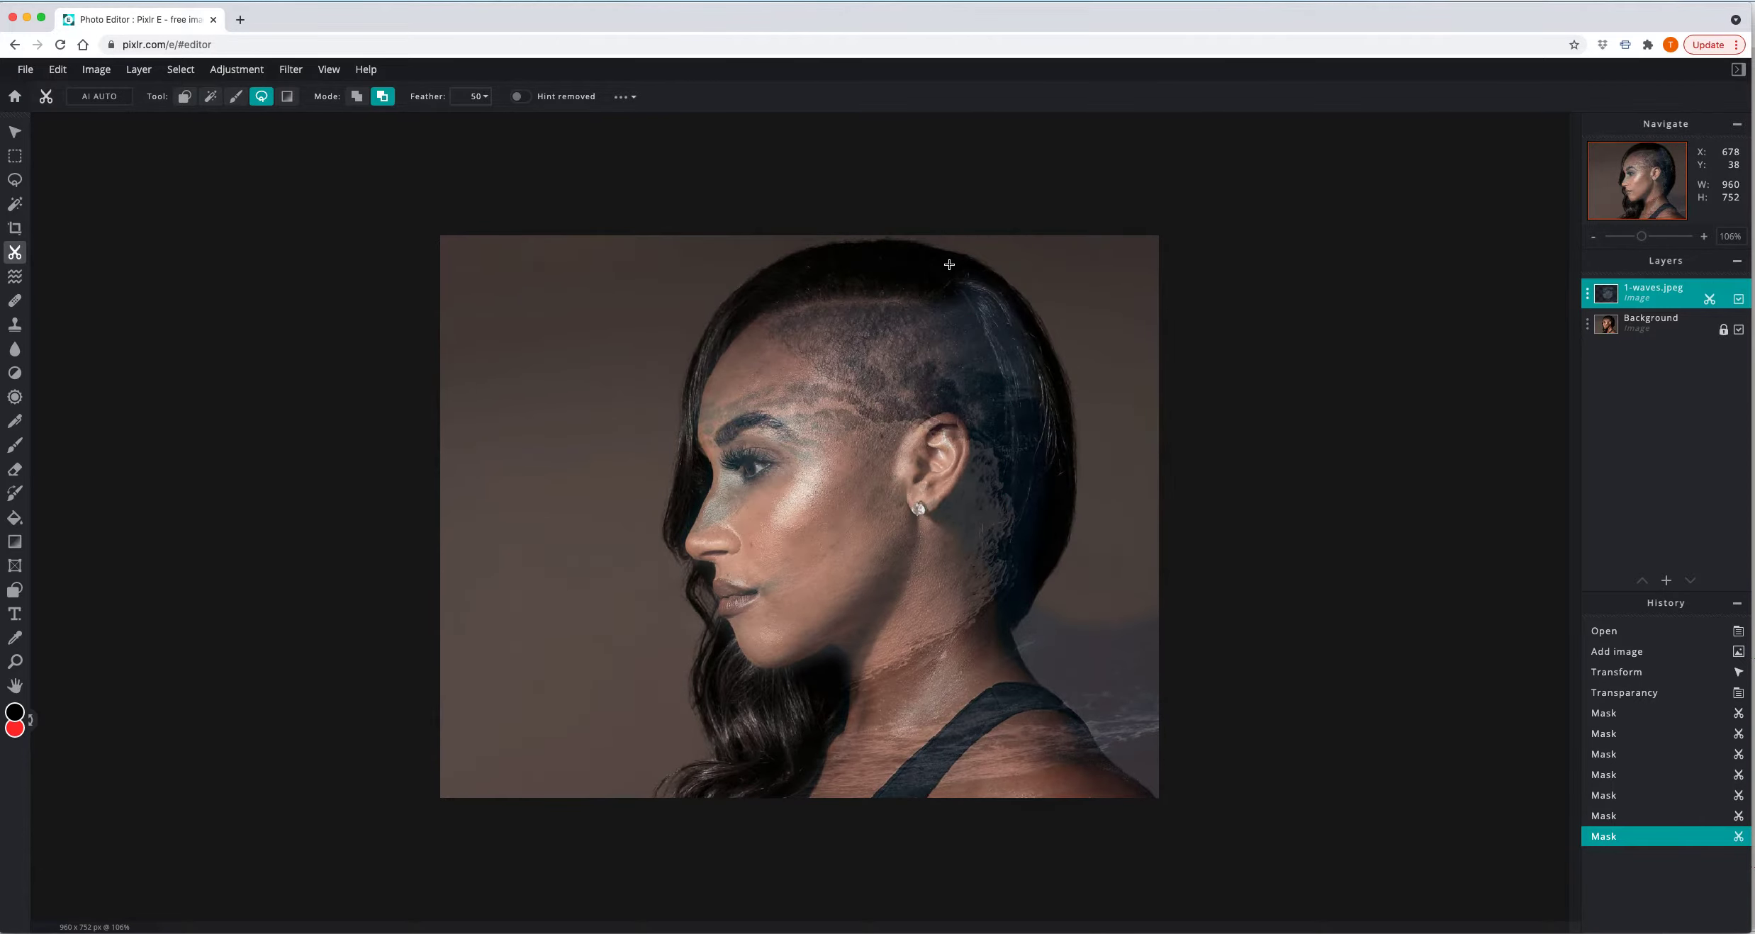
{"action": "key", "text": "super+z"}
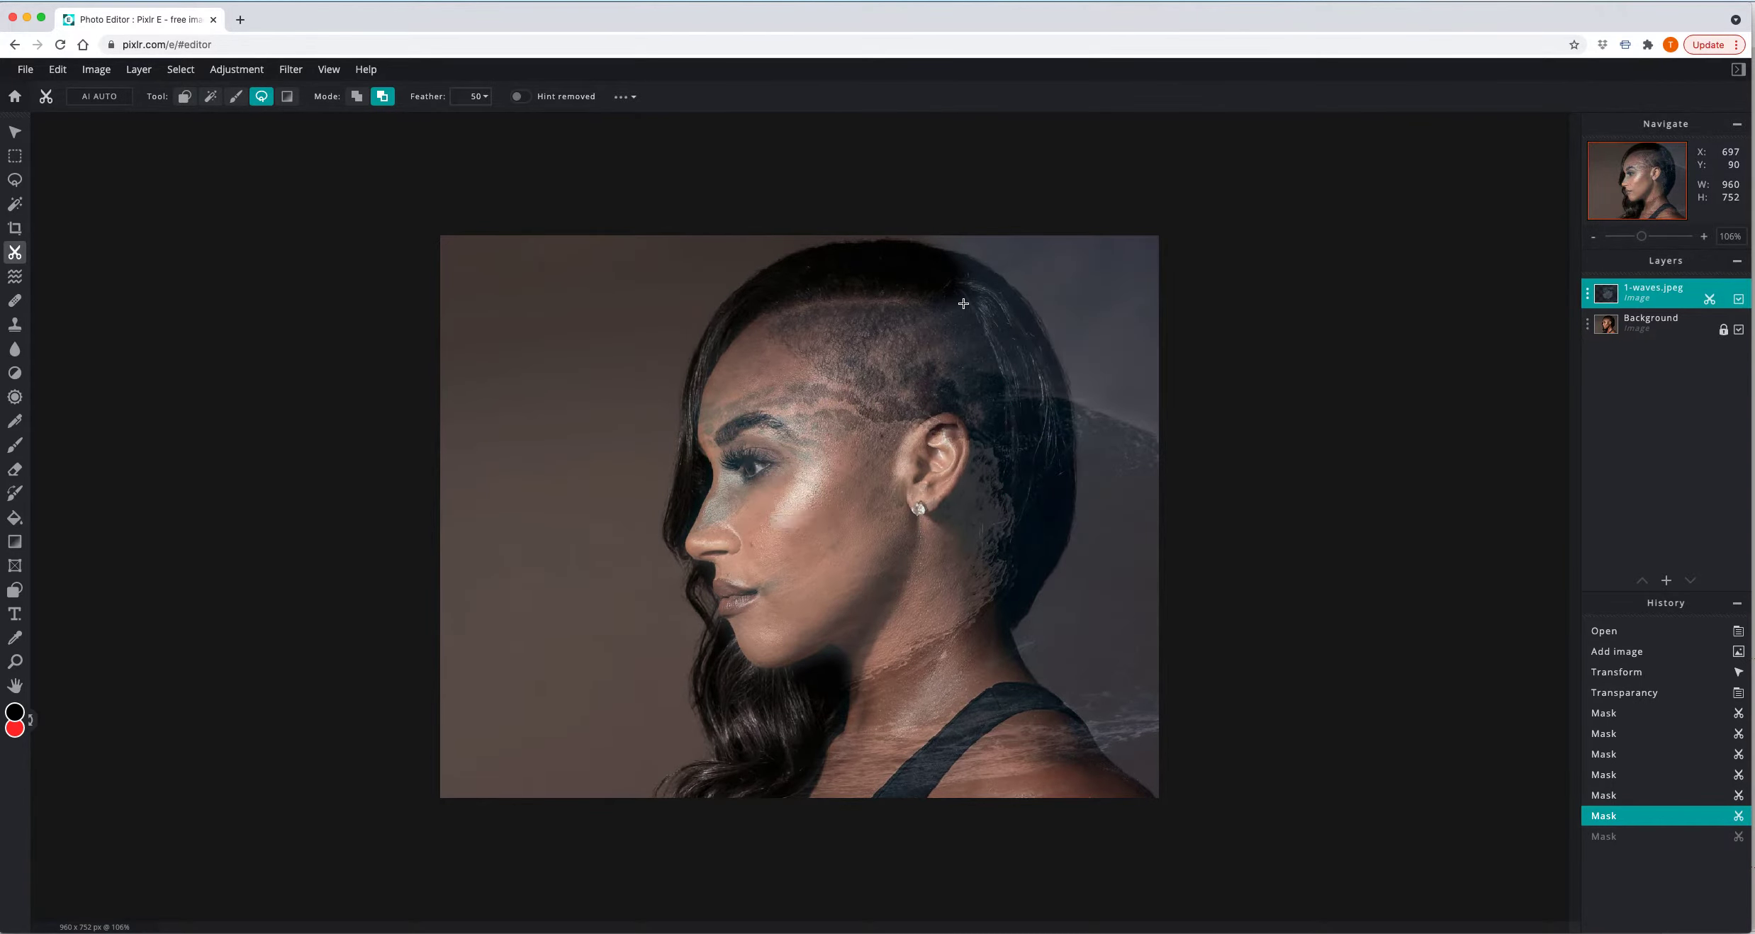
Lasso-mask the wave off the hair and backdrop behind the head, the area behind the shoulder, and the hair under the chin
{"action": "mouse_move", "coordinate": [918, 302]}
{"action": "left_mouse_down"}
{"action": "mouse_move", "coordinate": [962, 323]}
{"action": "mouse_move", "coordinate": [996, 385]}
{"action": "mouse_move", "coordinate": [1170, 415]}
{"action": "mouse_move", "coordinate": [1096, 195]}
{"action": "mouse_move", "coordinate": [891, 278]}
{"action": "mouse_move", "coordinate": [958, 301]}
{"action": "left_mouse_up"}
{"action": "mouse_move", "coordinate": [1003, 377]}
{"action": "left_mouse_down"}
{"action": "mouse_move", "coordinate": [1010, 507]}
{"action": "mouse_move", "coordinate": [1119, 557]}
{"action": "mouse_move", "coordinate": [1198, 498]}
{"action": "mouse_move", "coordinate": [1181, 292]}
{"action": "mouse_move", "coordinate": [1056, 197]}
{"action": "mouse_move", "coordinate": [984, 269]}
{"action": "left_mouse_up"}
{"action": "mouse_move", "coordinate": [1013, 477]}
{"action": "left_mouse_down"}
{"action": "mouse_move", "coordinate": [1001, 585]}
{"action": "mouse_move", "coordinate": [1017, 639]}
{"action": "mouse_move", "coordinate": [1192, 651]}
{"action": "mouse_move", "coordinate": [1075, 461]}
{"action": "mouse_move", "coordinate": [1019, 506]}
{"action": "left_mouse_up"}
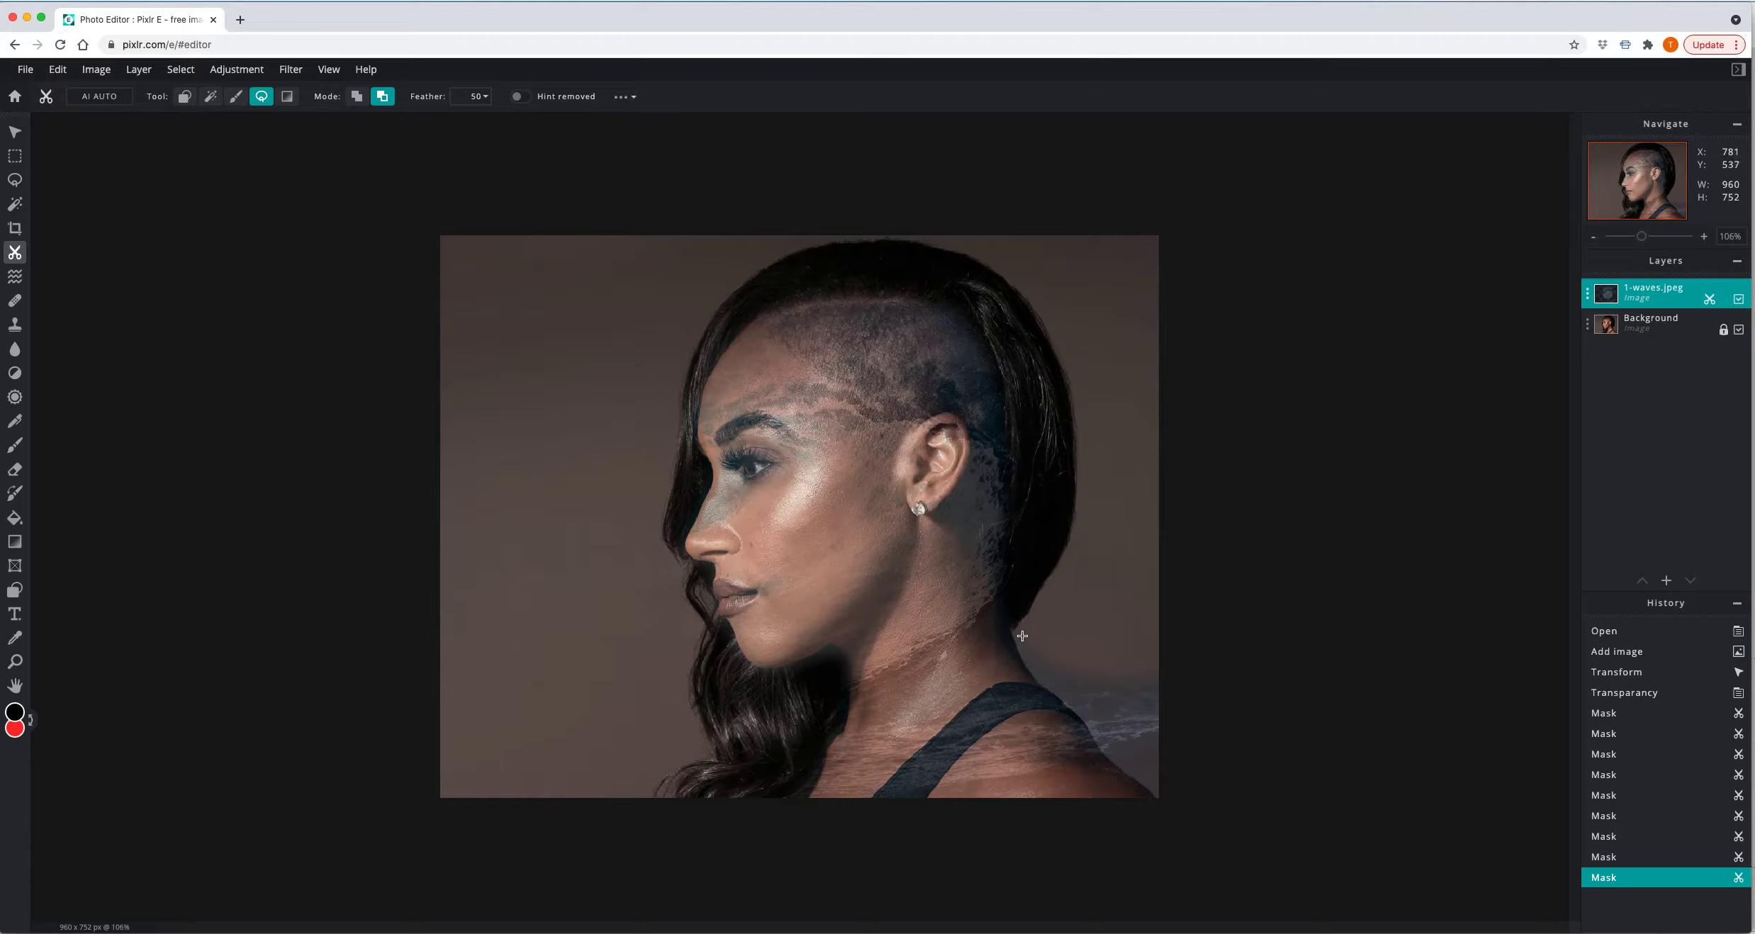
{"action": "mouse_move", "coordinate": [1018, 635]}
{"action": "left_mouse_down"}
{"action": "mouse_move", "coordinate": [1156, 797]}
{"action": "mouse_move", "coordinate": [1186, 780]}
{"action": "mouse_move", "coordinate": [1184, 669]}
{"action": "mouse_move", "coordinate": [1091, 628]}
{"action": "mouse_move", "coordinate": [1021, 626]}
{"action": "mouse_move", "coordinate": [1030, 662]}
{"action": "mouse_move", "coordinate": [1149, 787]}
{"action": "mouse_move", "coordinate": [1179, 766]}
{"action": "mouse_move", "coordinate": [1119, 660]}
{"action": "mouse_move", "coordinate": [1019, 624]}
{"action": "left_mouse_up"}
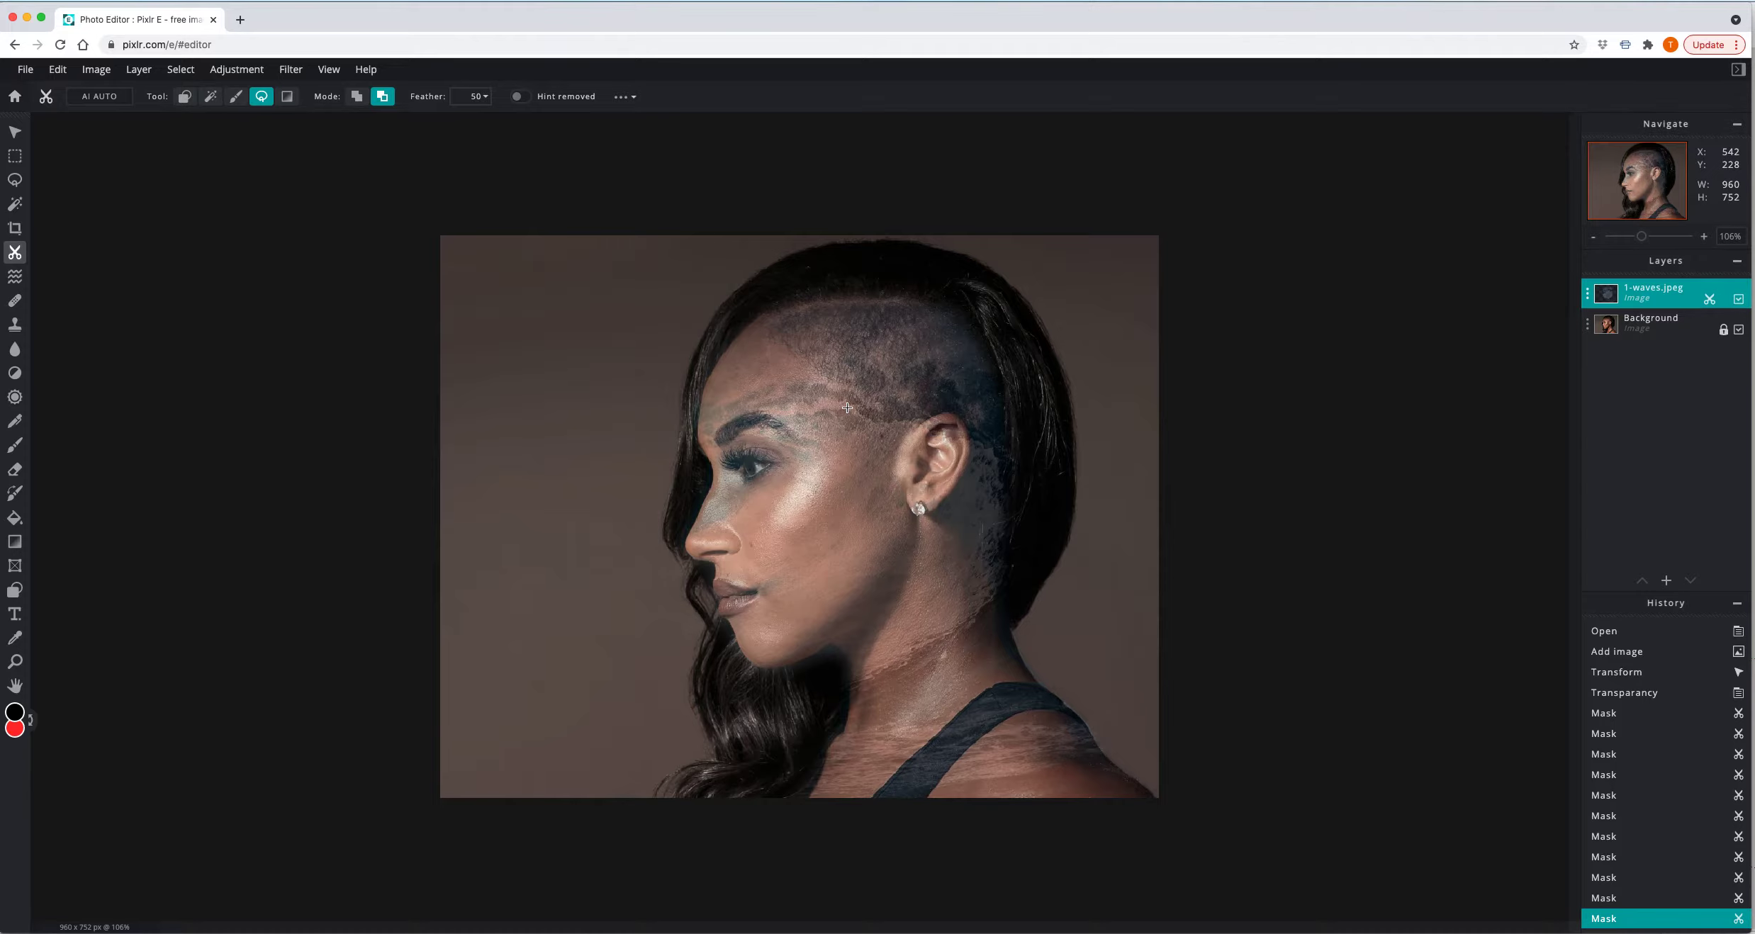
{"action": "mouse_move", "coordinate": [810, 661]}
{"action": "left_mouse_down"}
{"action": "mouse_move", "coordinate": [835, 646]}
{"action": "mouse_move", "coordinate": [813, 677]}
{"action": "left_mouse_up"}
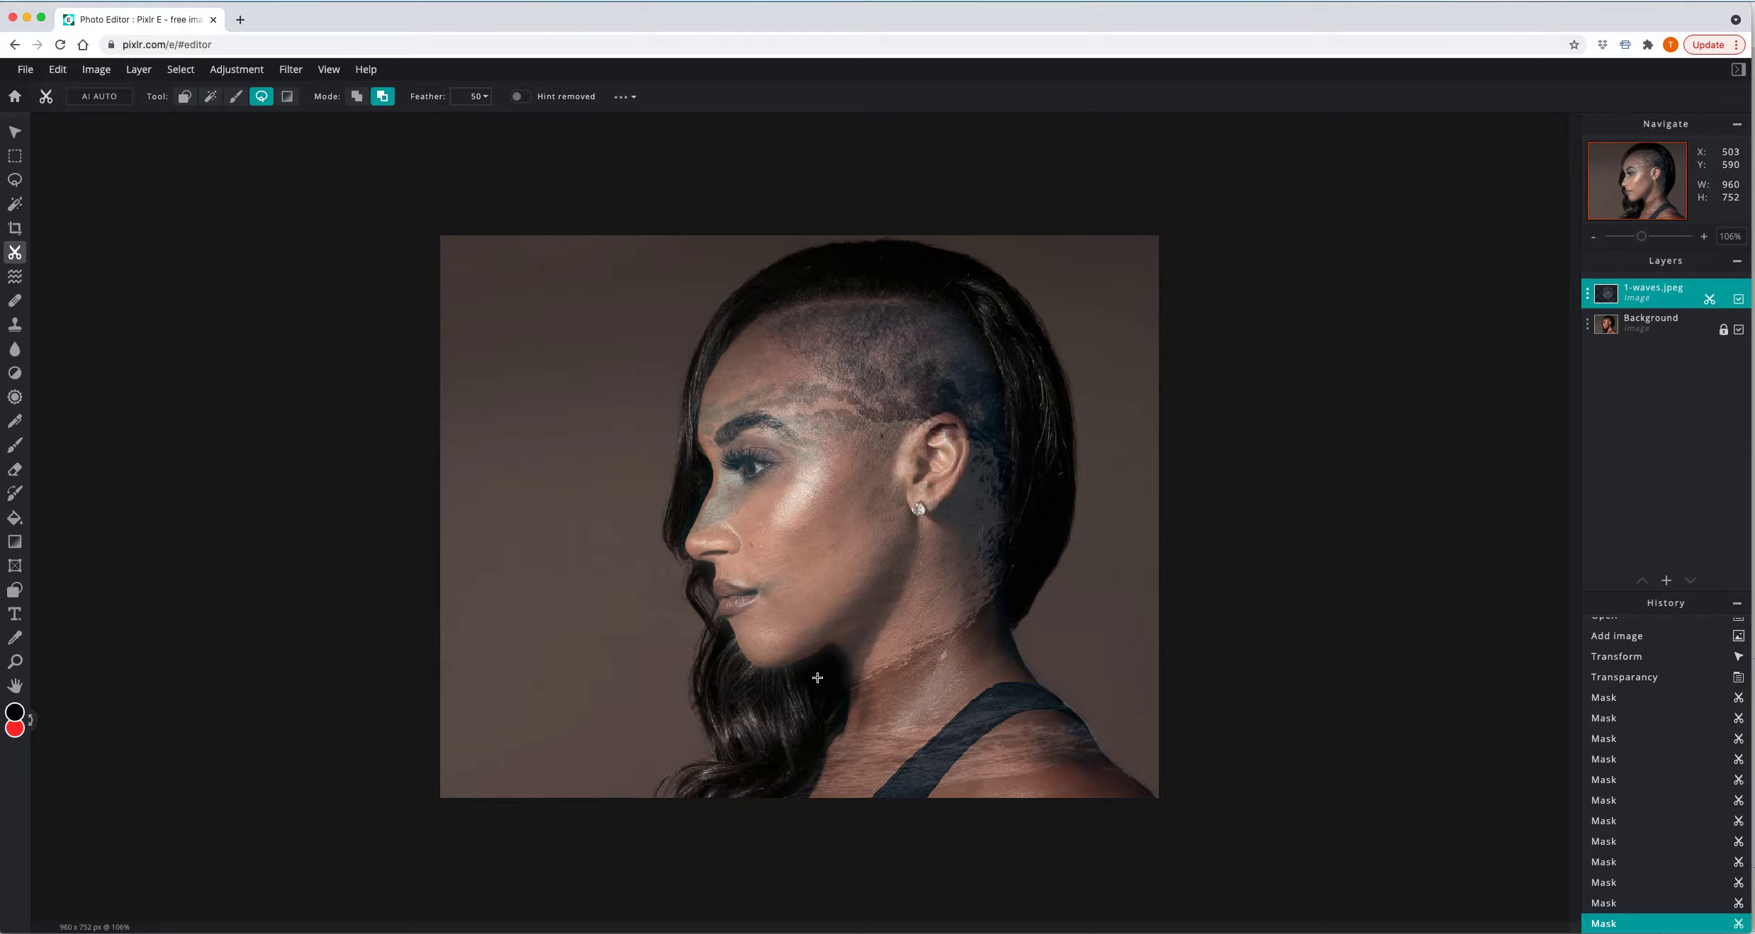
Set the wave layer's transparency to 100 and its blend mode to Multiply
{"action": "left_click", "coordinate": [1589, 296]}
{"action": "left_click_drag", "start_coordinate": [1478, 400], "coordinate": [1605, 400]}
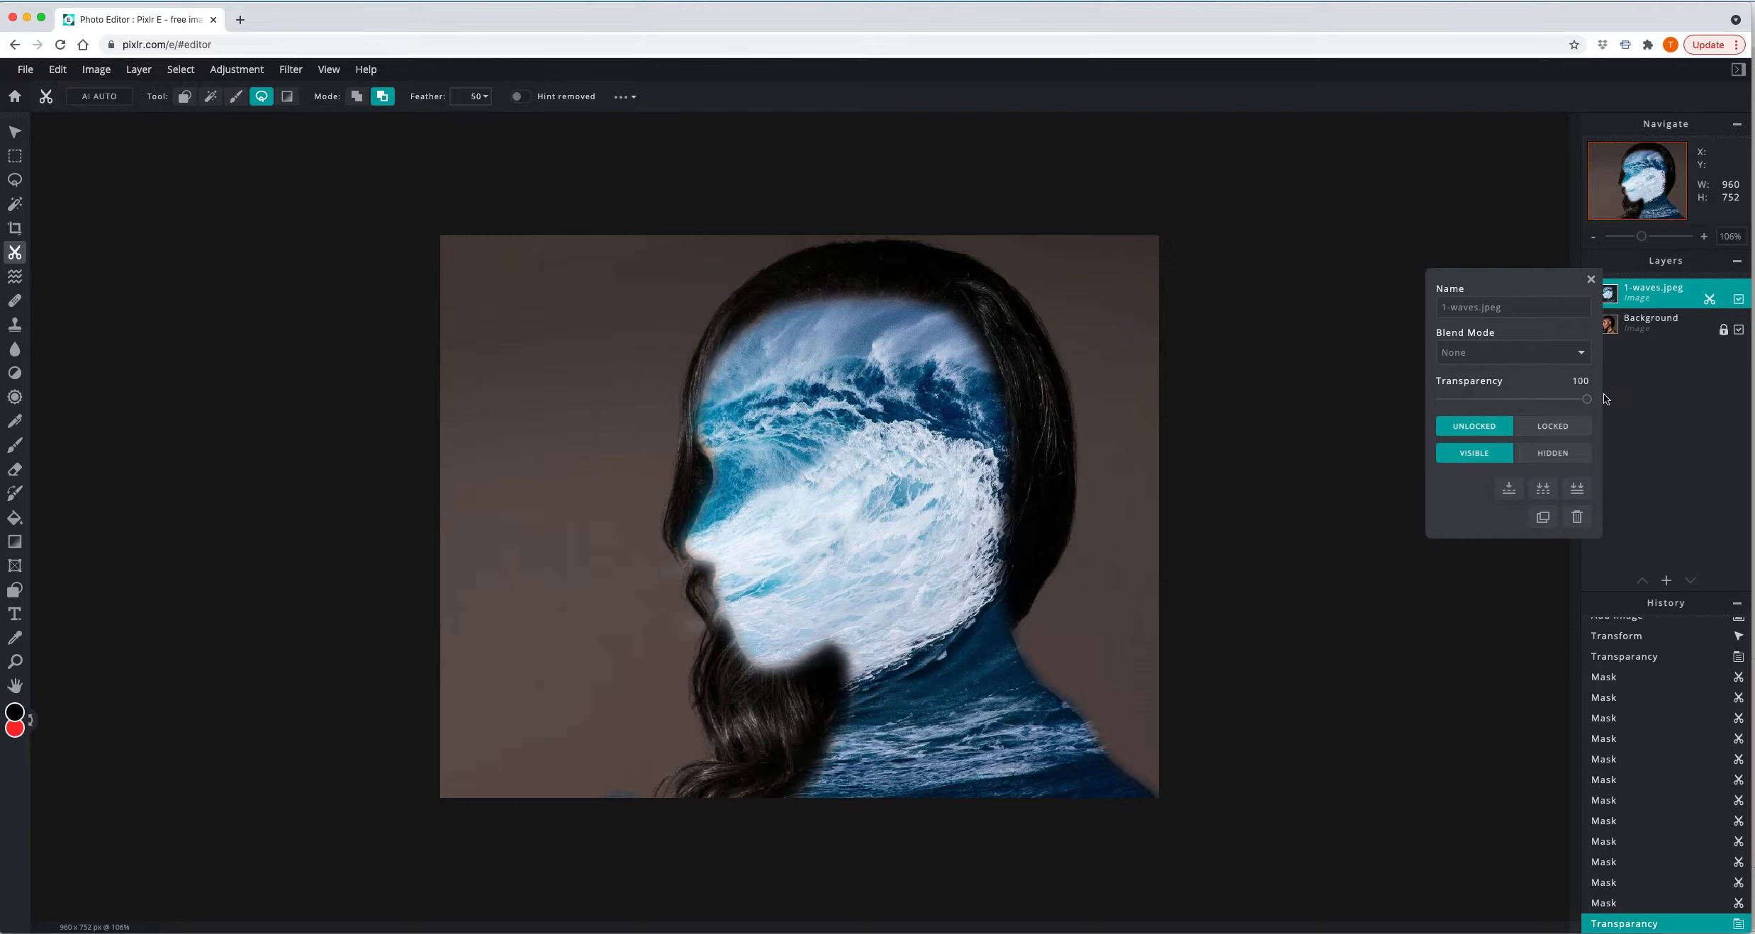
{"action": "left_click", "coordinate": [1586, 360]}
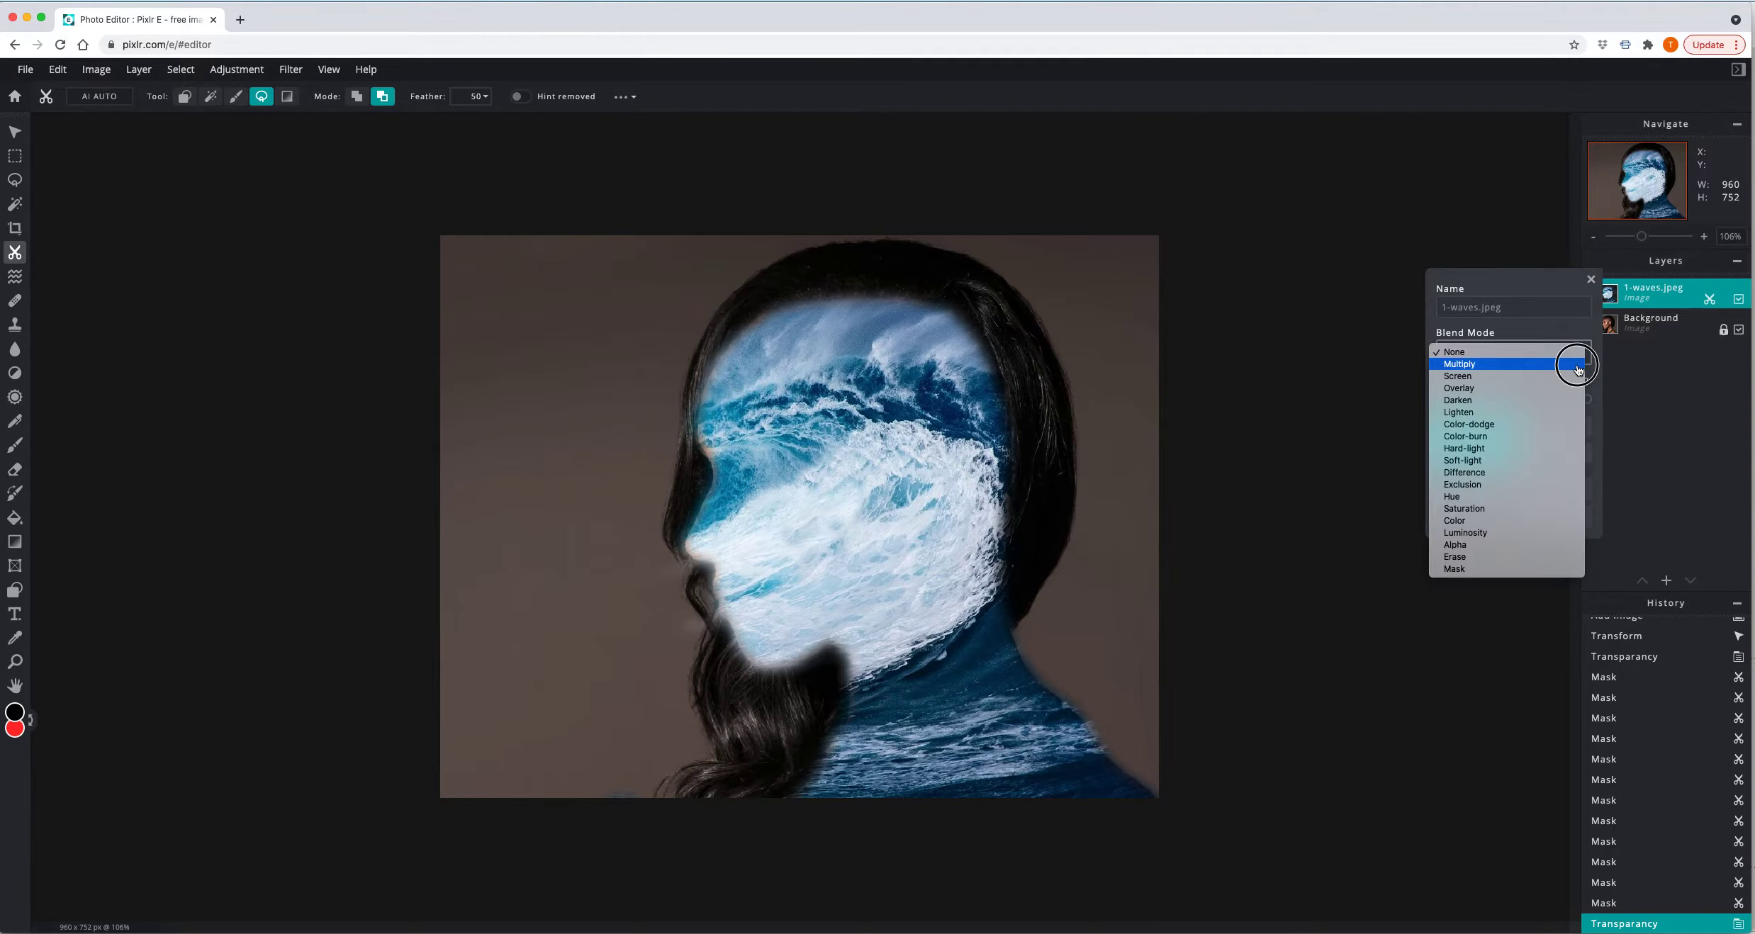
{"action": "left_click", "coordinate": [1578, 365]}
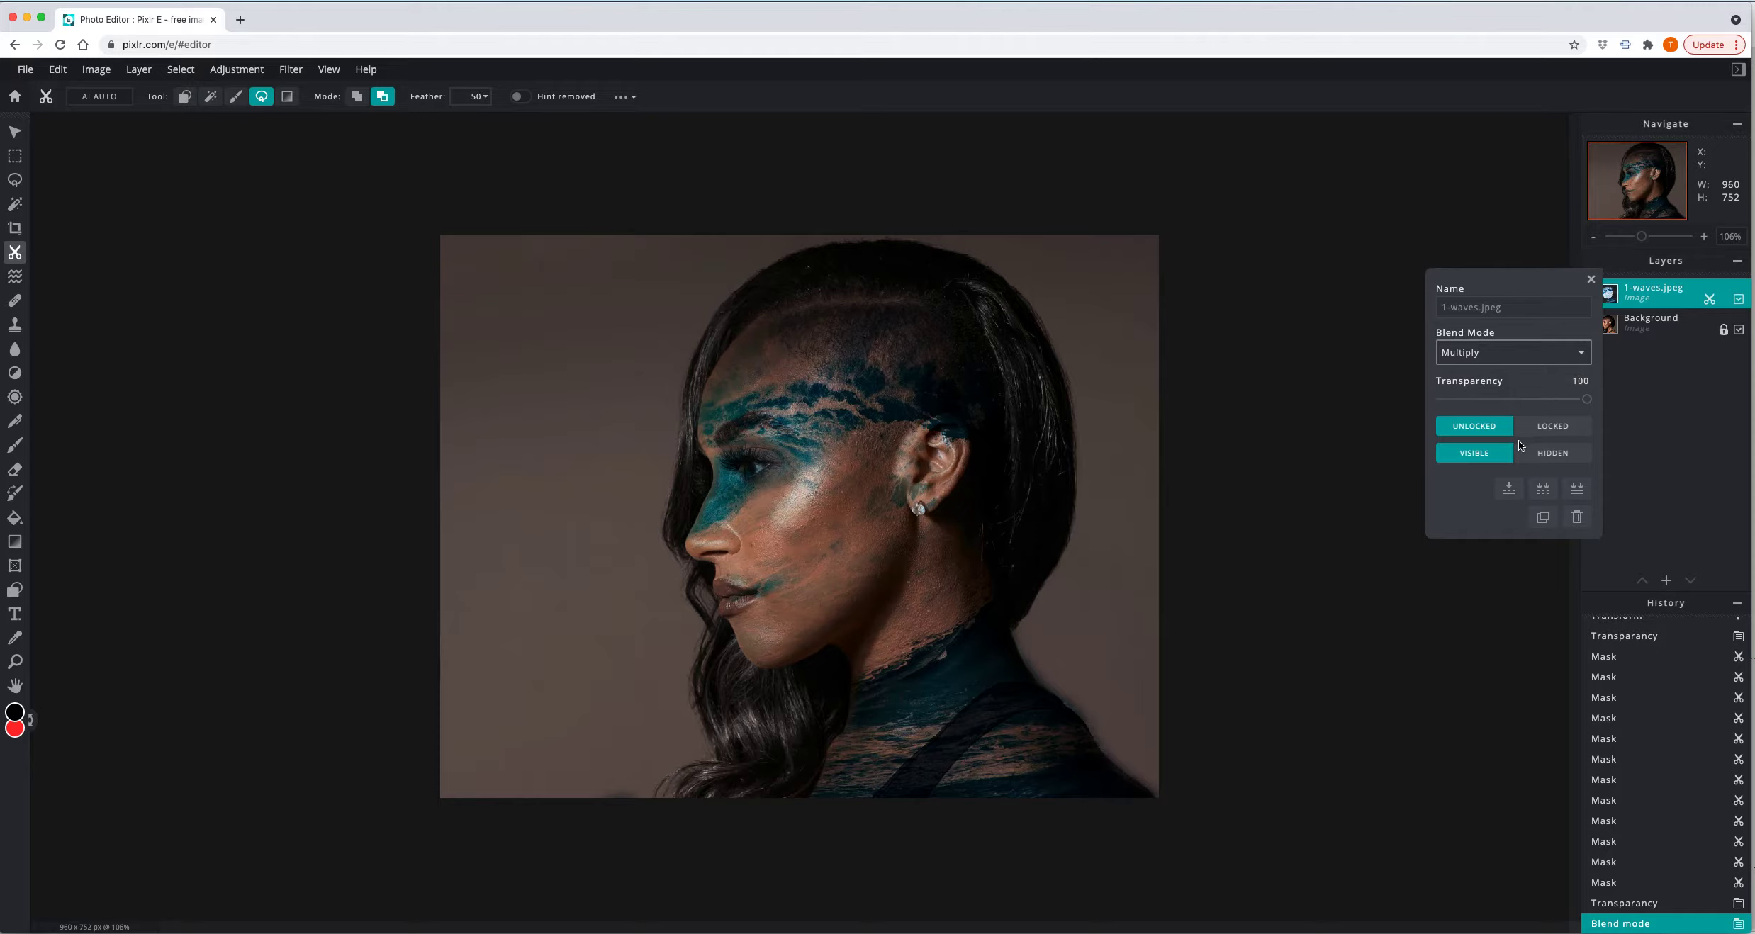
Duplicate the masked wave layer and set the copy's blend mode to Screen
{"action": "left_click", "coordinate": [1543, 517]}
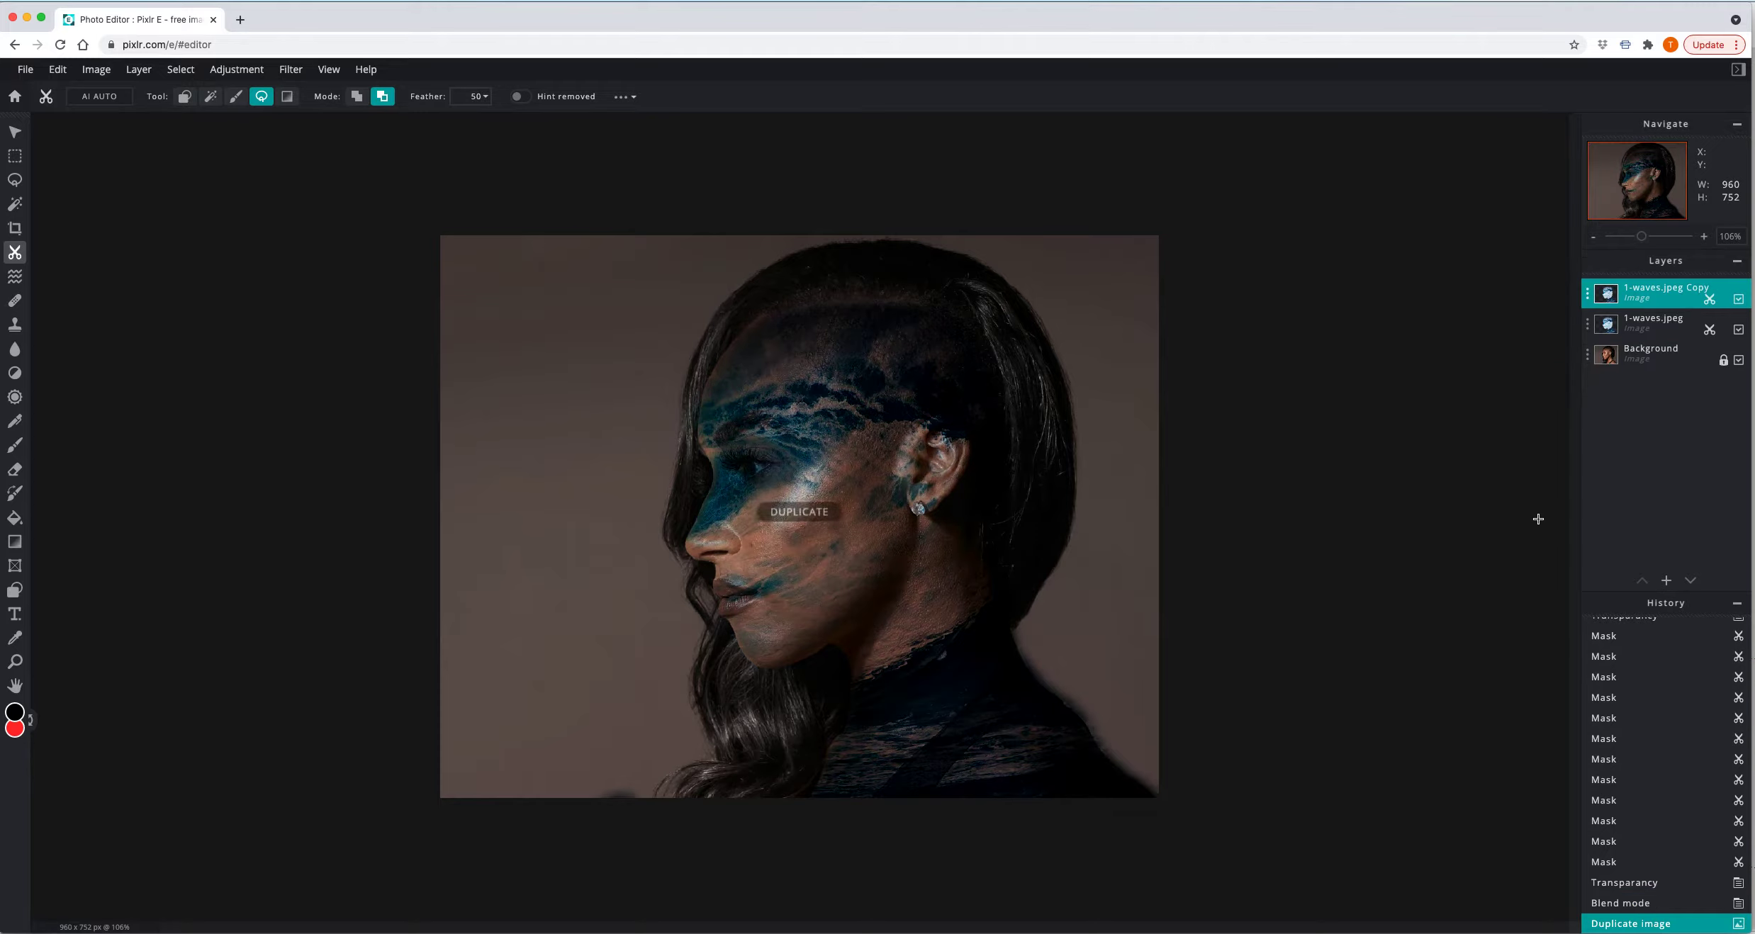
{"action": "left_click", "coordinate": [1588, 297]}
{"action": "left_click", "coordinate": [1584, 359]}
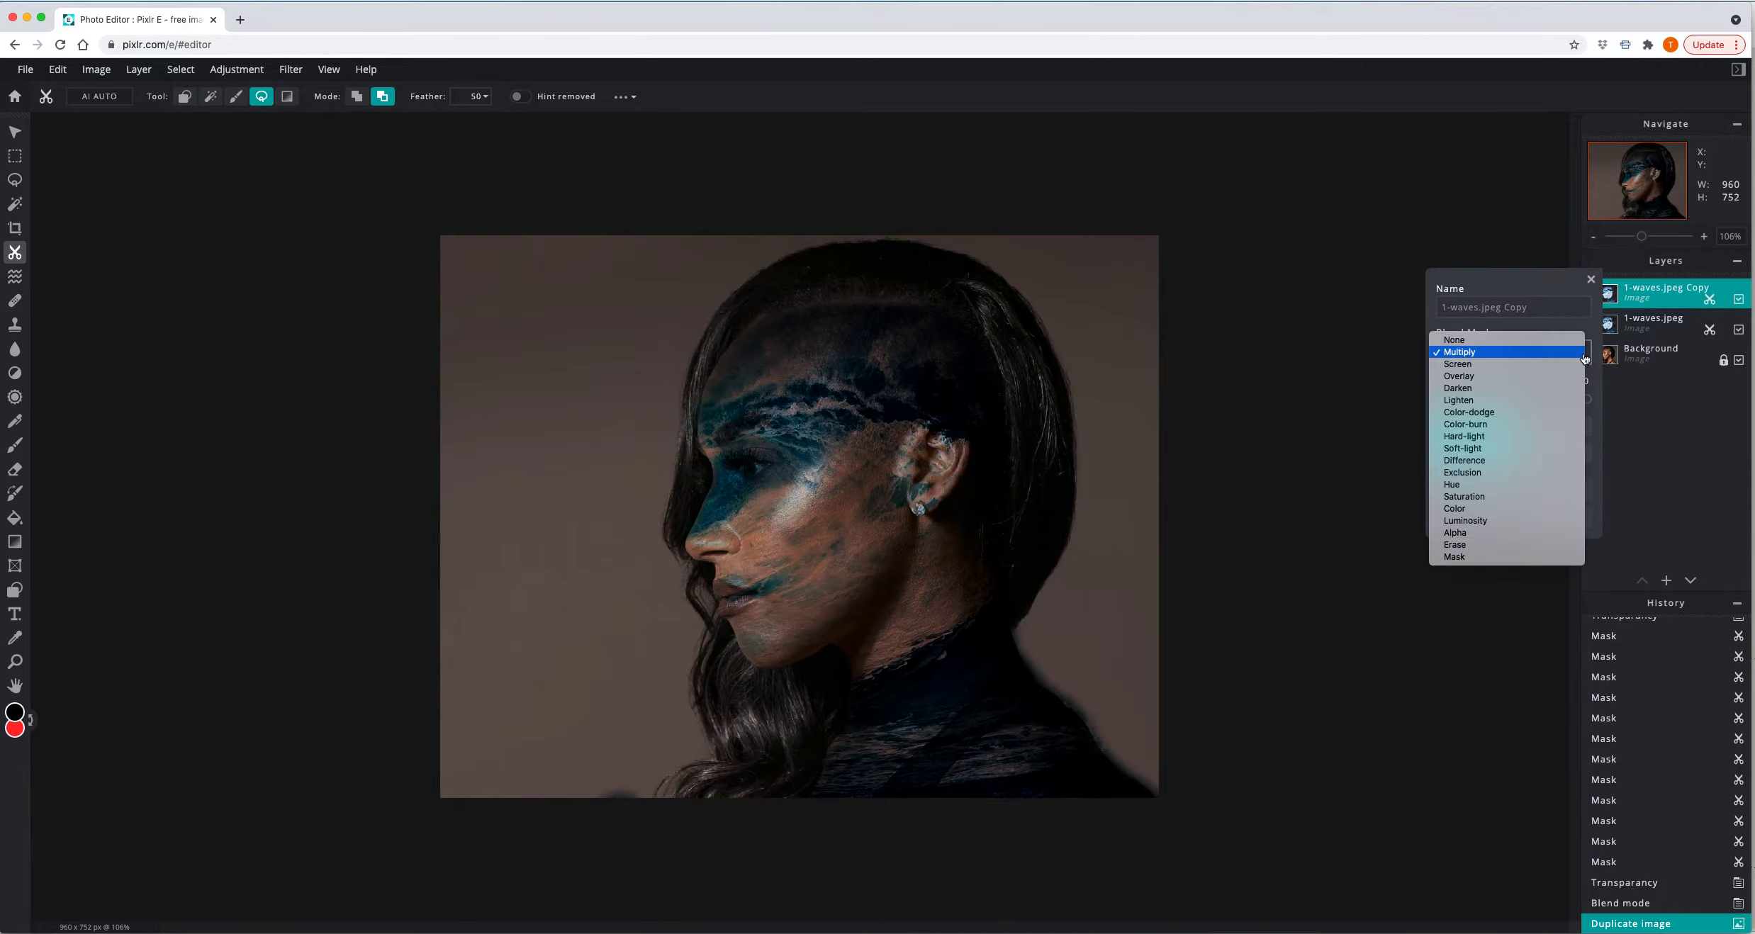
{"action": "left_click", "coordinate": [1577, 364]}
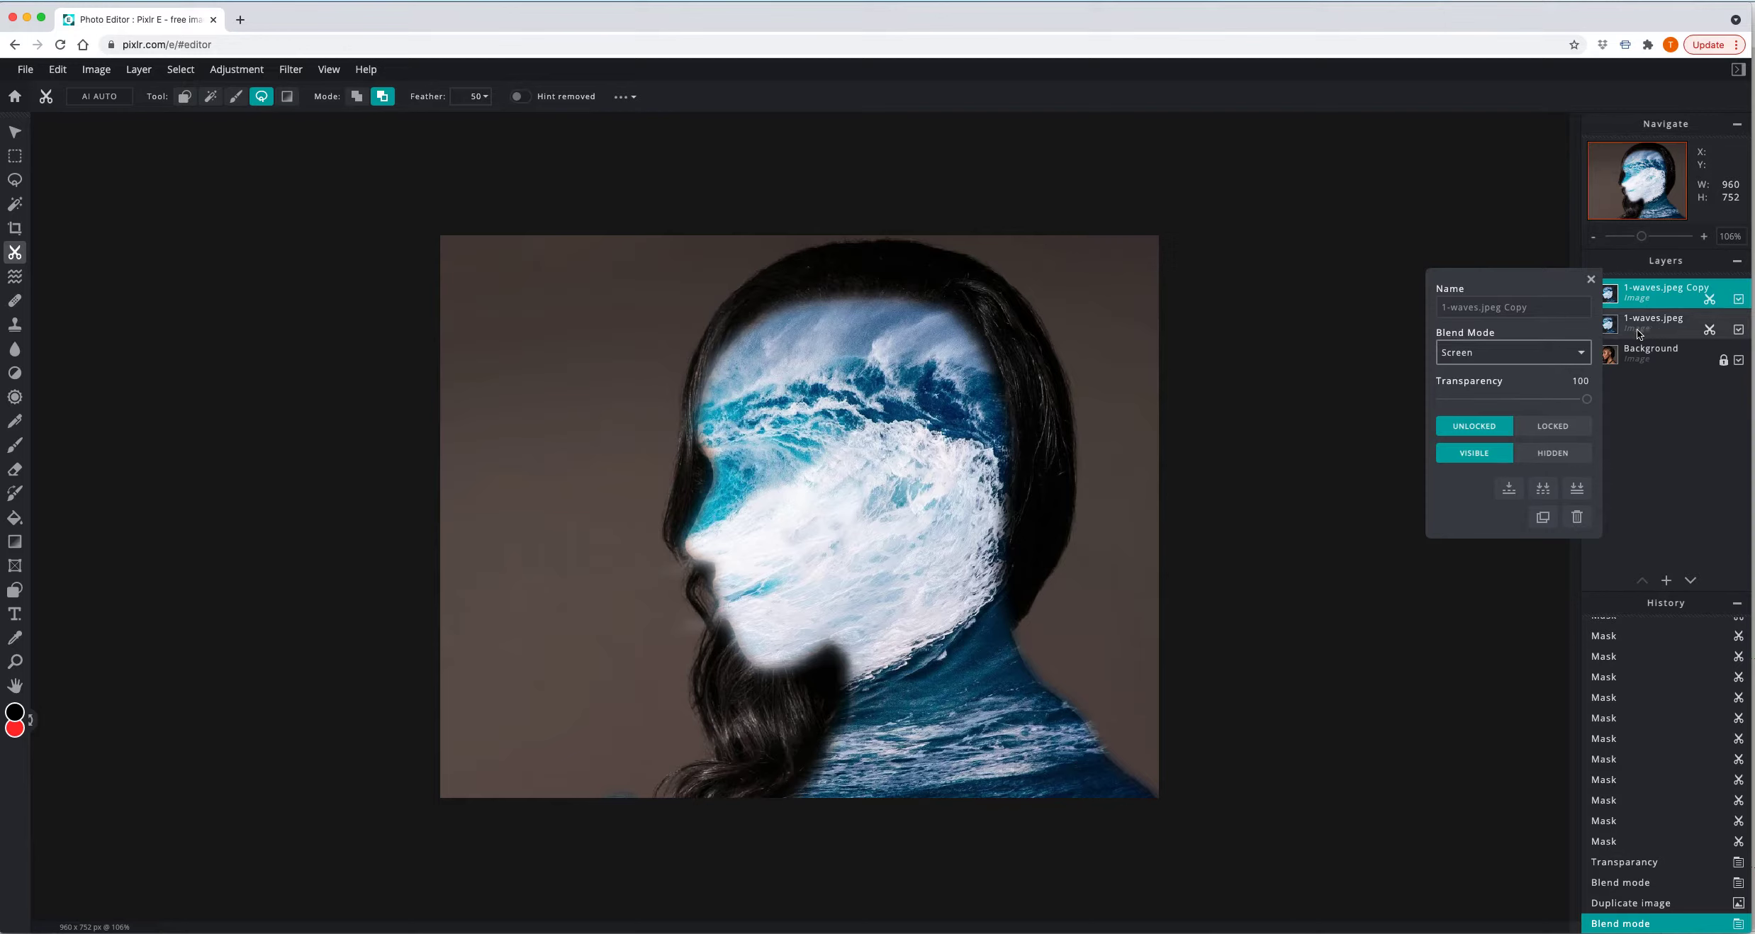
{"action": "left_click", "coordinate": [1593, 289]}
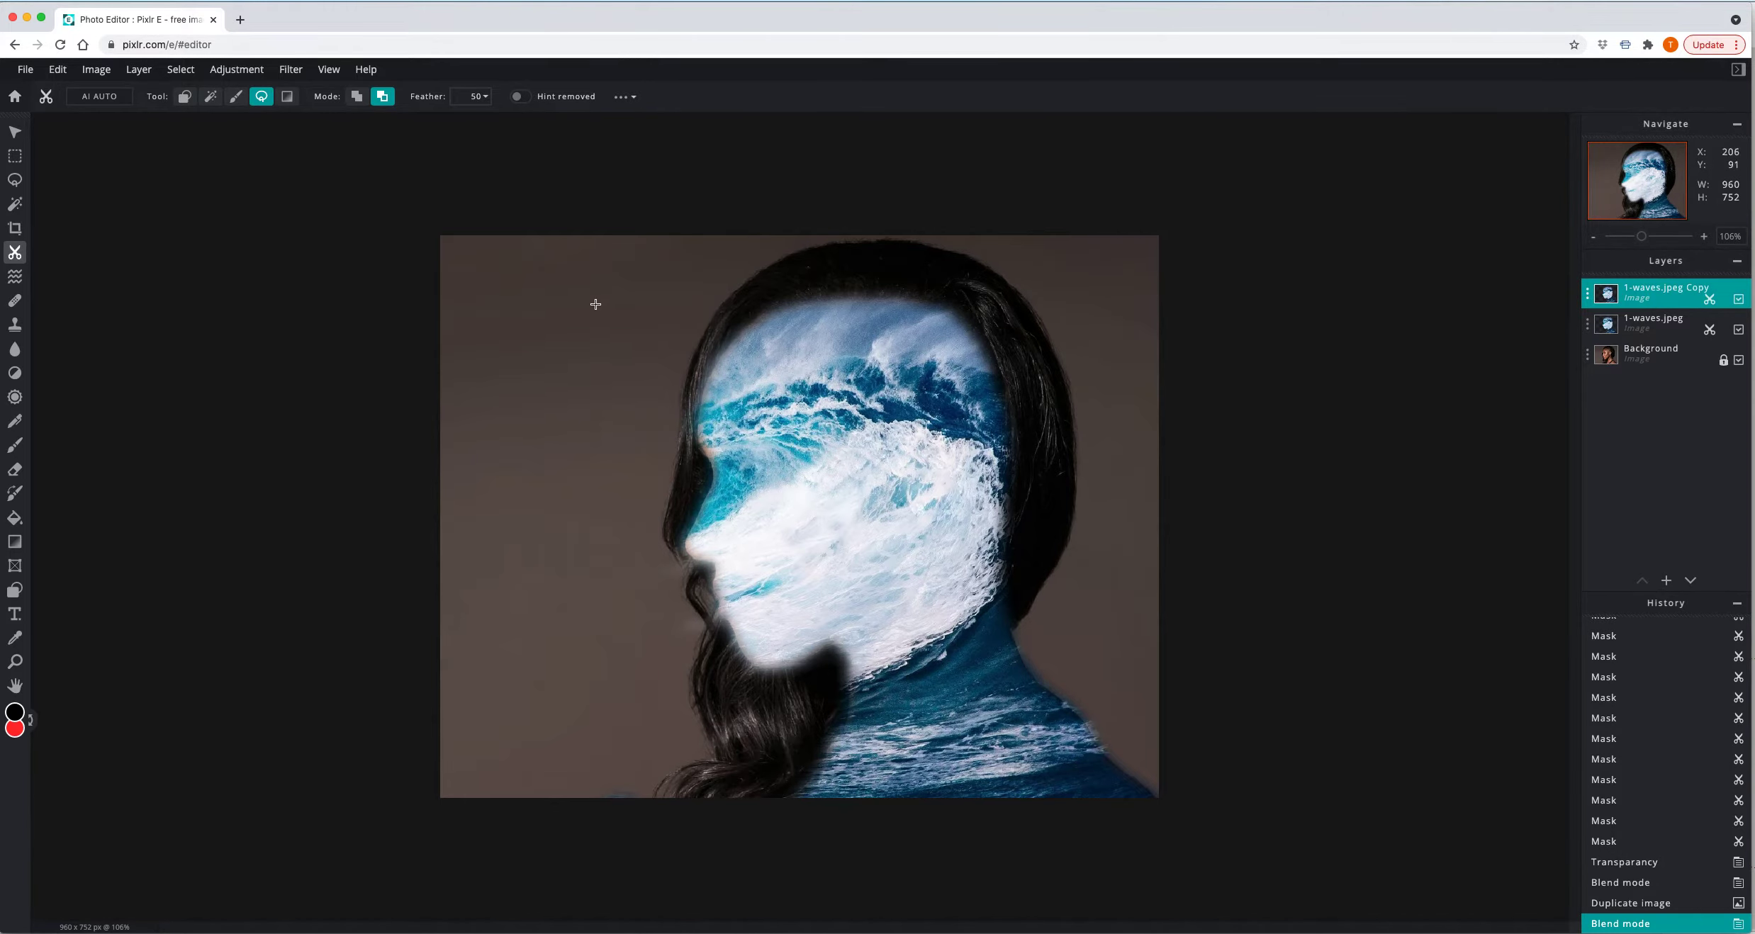
Set up Cutout's Draw Mask brush with size 98 px, softness 54% and opacity 50%
{"action": "left_click", "coordinate": [237, 102]}
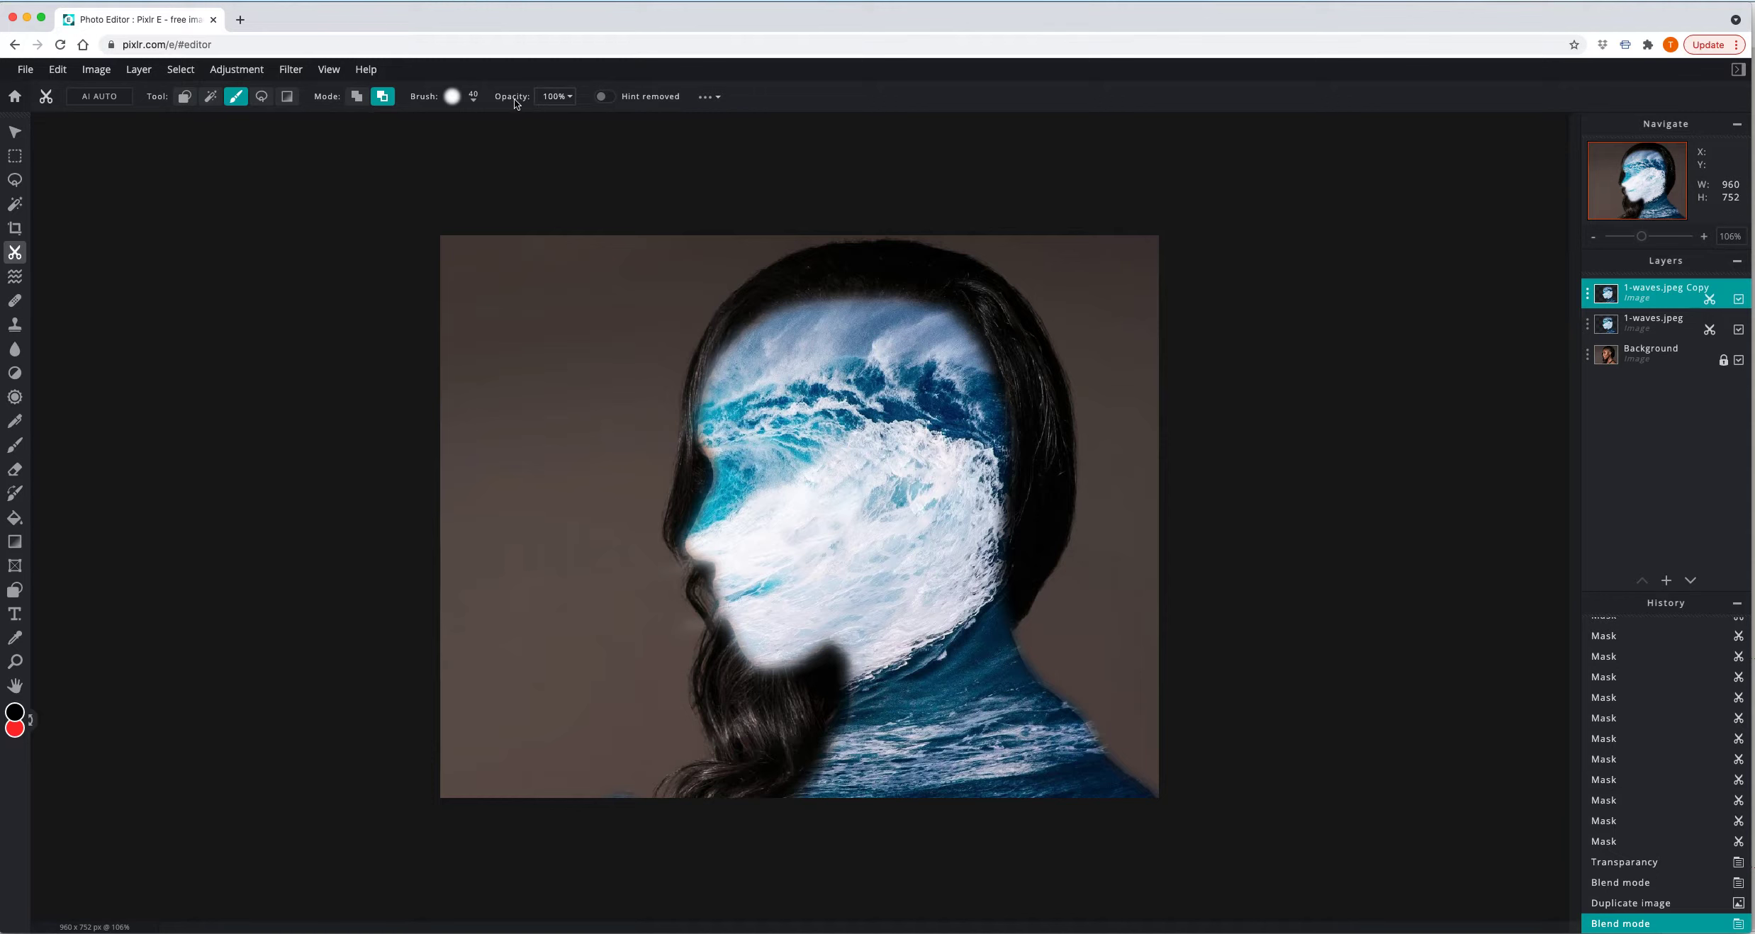
{"action": "left_click", "coordinate": [474, 98]}
{"action": "mouse_move", "coordinate": [479, 147]}
{"action": "left_mouse_down"}
{"action": "mouse_move", "coordinate": [509, 150]}
{"action": "mouse_move", "coordinate": [491, 190]}
{"action": "mouse_move", "coordinate": [529, 188]}
{"action": "left_mouse_up"}
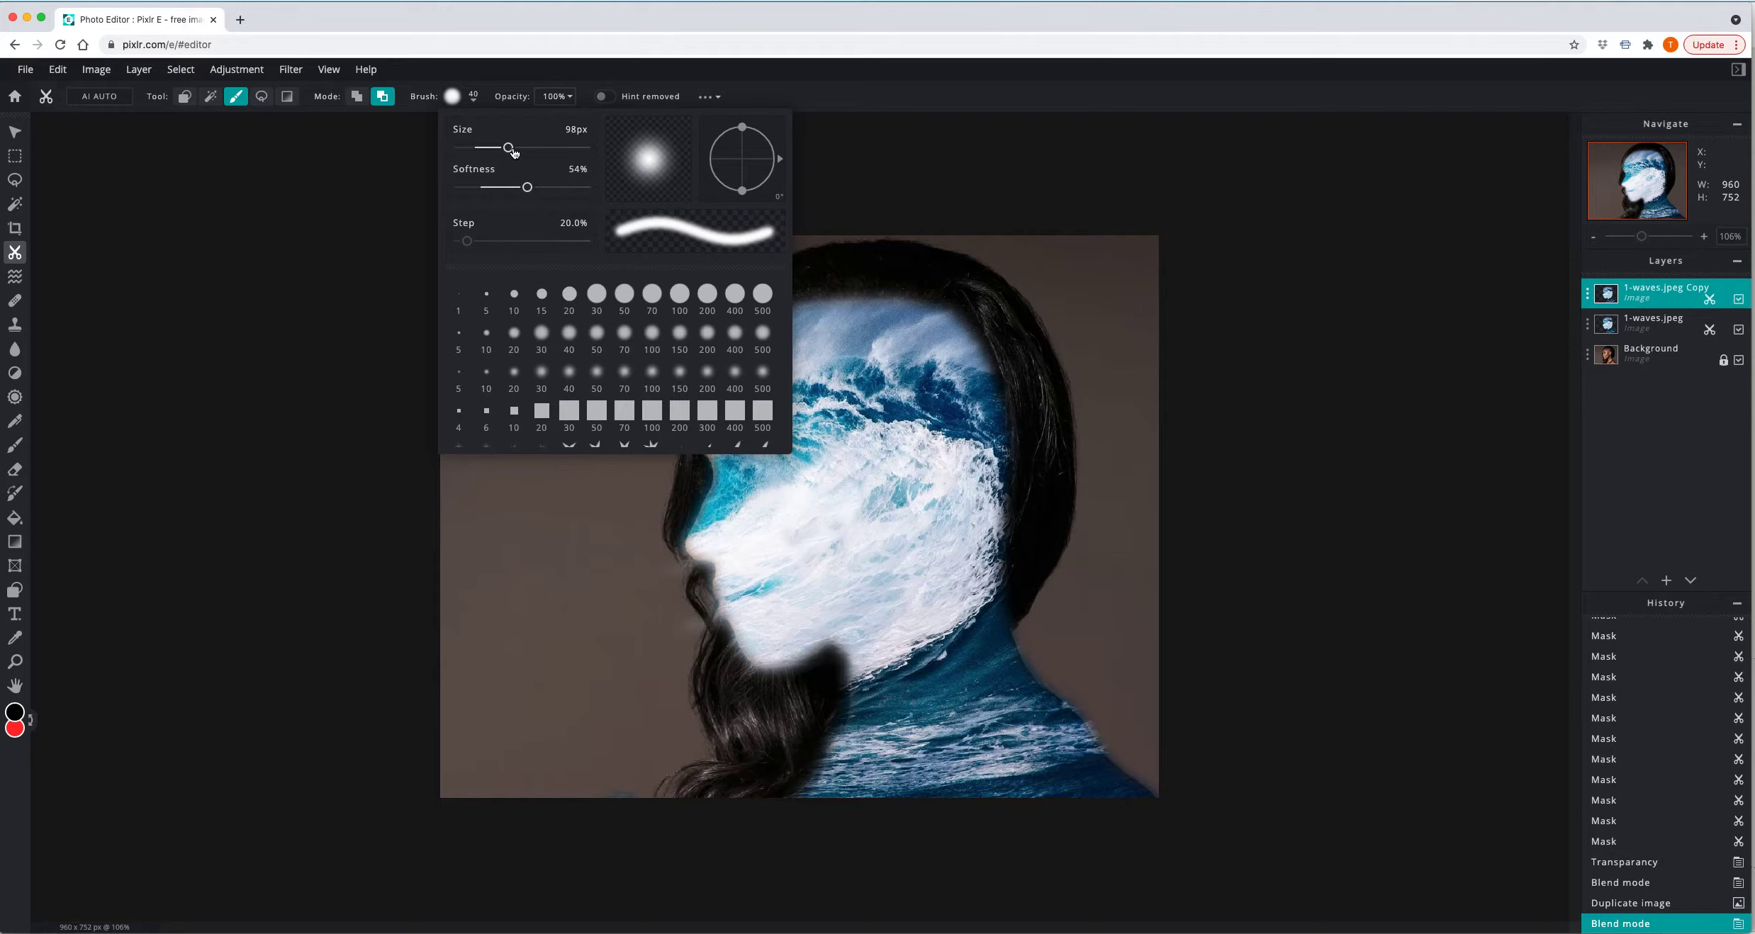
{"action": "left_click", "coordinate": [571, 100]}
{"action": "left_click_drag", "start_coordinate": [570, 121], "coordinate": [506, 122]}
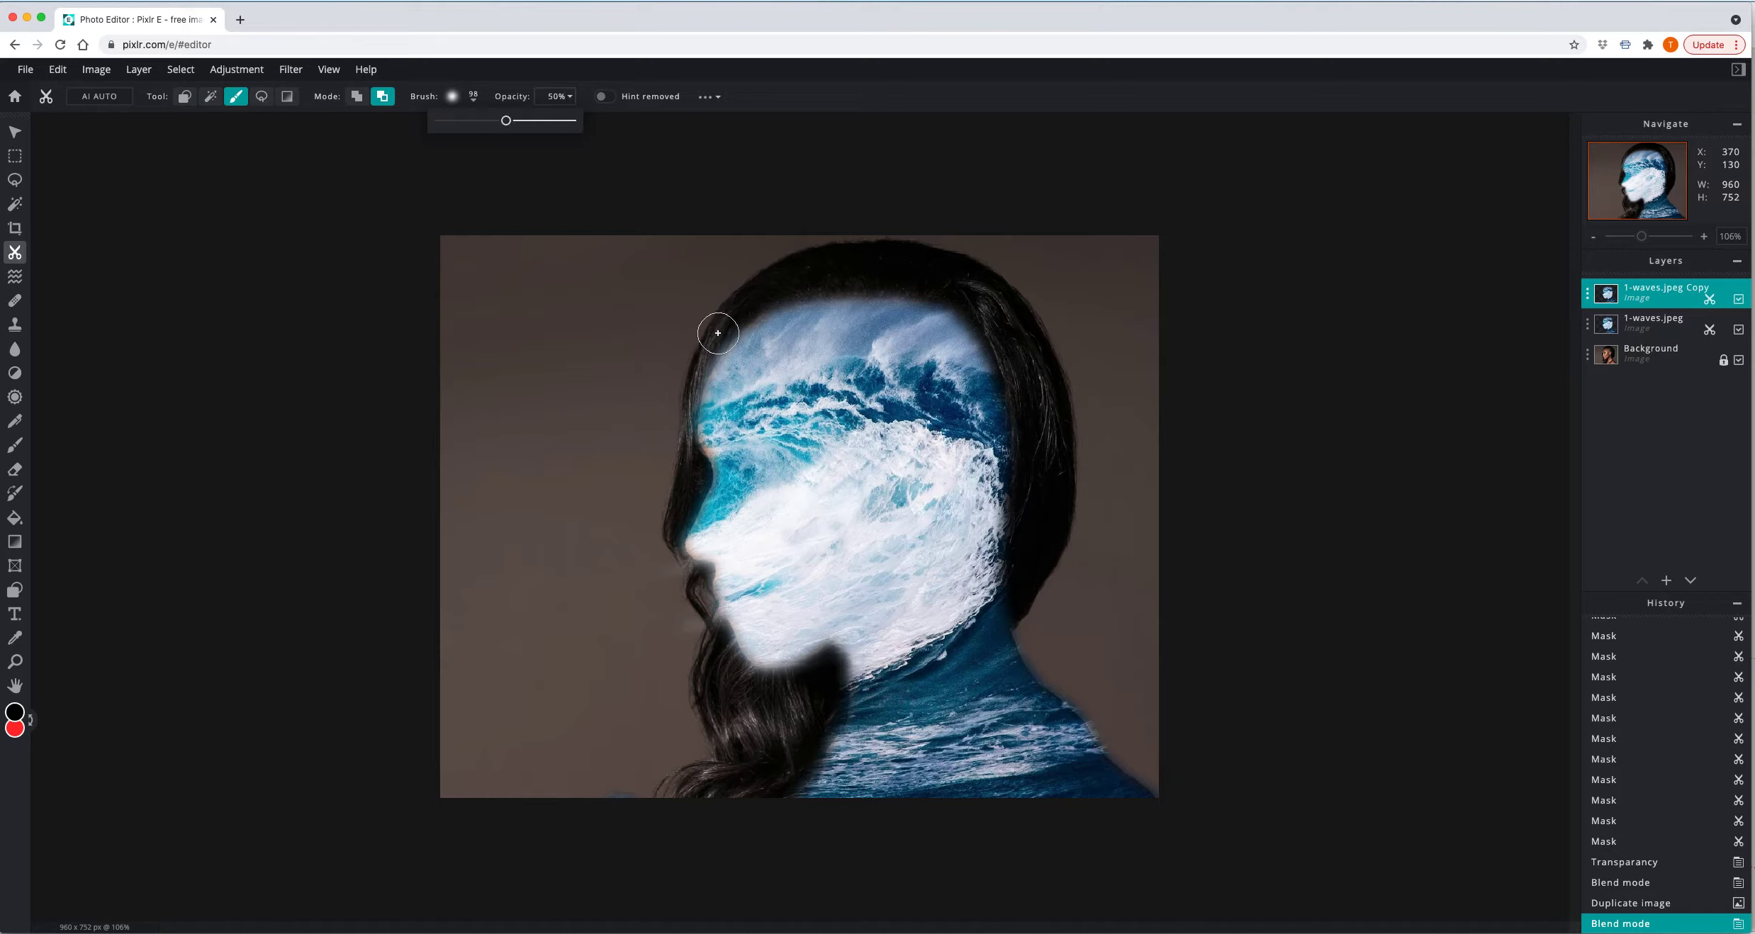
Brush the copied wave partly away over the eye, nose, mouth, jaw, forehead edge and outer cheek
{"action": "mouse_move", "coordinate": [725, 466]}
{"action": "left_mouse_down"}
{"action": "mouse_move", "coordinate": [713, 387]}
{"action": "mouse_move", "coordinate": [756, 324]}
{"action": "mouse_move", "coordinate": [907, 307]}
{"action": "mouse_move", "coordinate": [967, 336]}
{"action": "mouse_move", "coordinate": [997, 387]}
{"action": "mouse_move", "coordinate": [1001, 646]}
{"action": "mouse_move", "coordinate": [1147, 797]}
{"action": "mouse_move", "coordinate": [800, 795]}
{"action": "mouse_move", "coordinate": [850, 665]}
{"action": "mouse_move", "coordinate": [838, 642]}
{"action": "mouse_move", "coordinate": [751, 649]}
{"action": "mouse_move", "coordinate": [696, 536]}
{"action": "mouse_move", "coordinate": [734, 459]}
{"action": "left_mouse_up"}
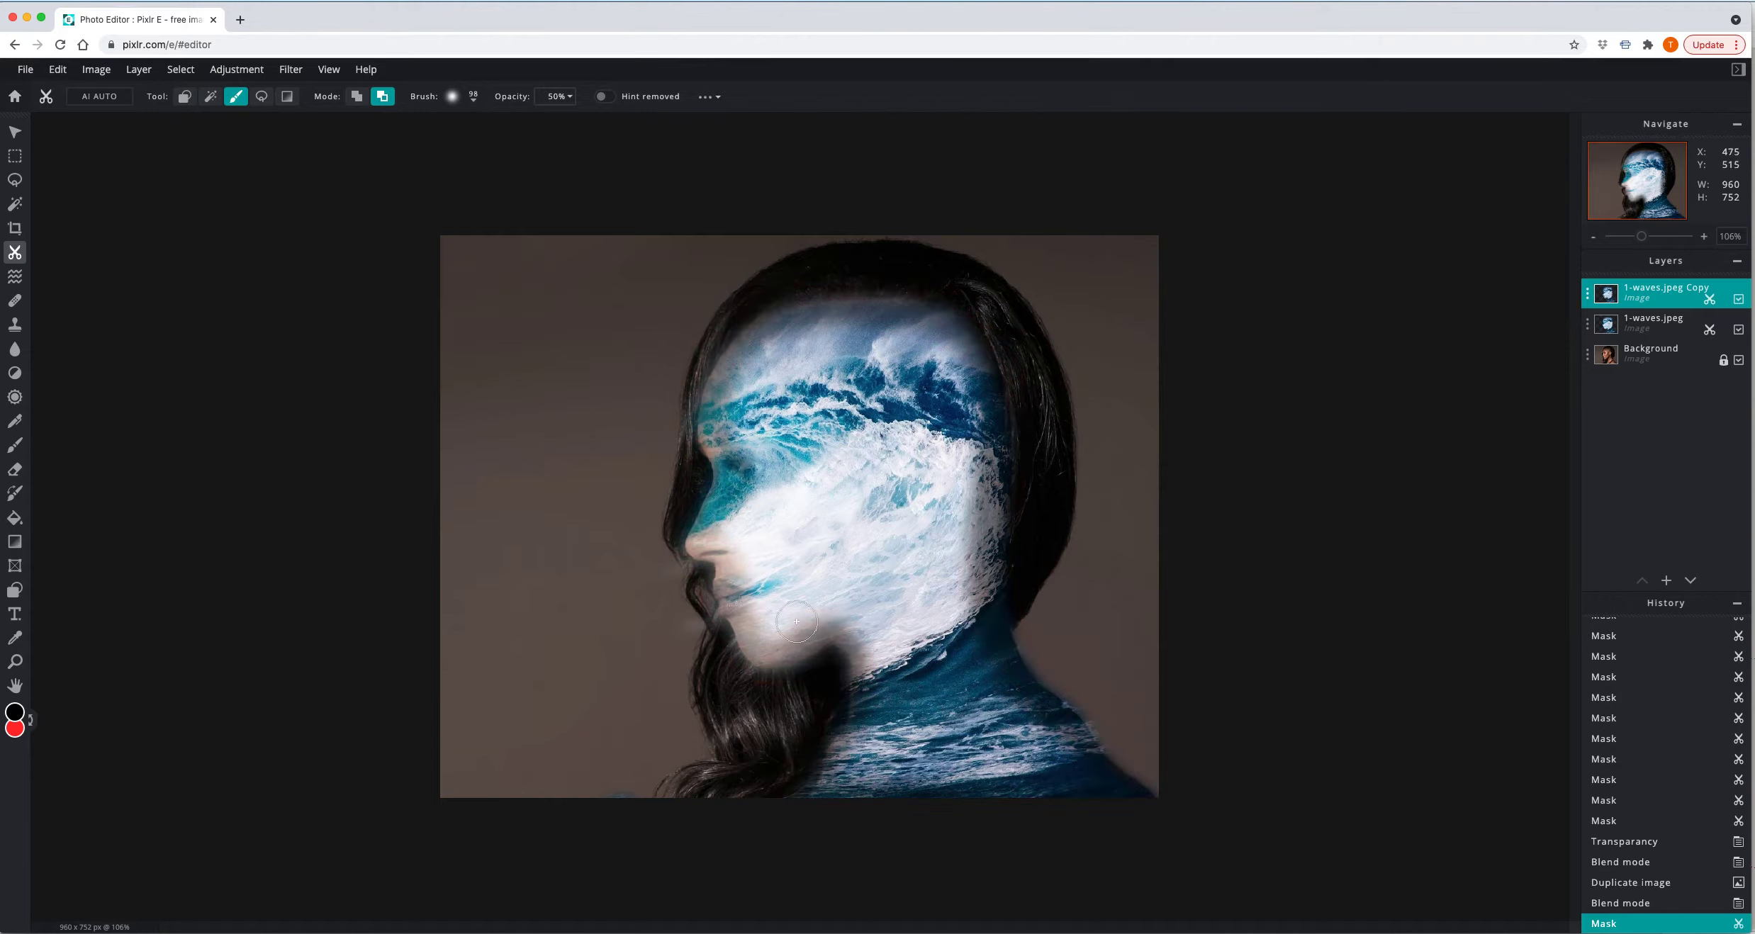
{"action": "mouse_move", "coordinate": [818, 612]}
{"action": "left_mouse_down"}
{"action": "mouse_move", "coordinate": [771, 617]}
{"action": "mouse_move", "coordinate": [752, 590]}
{"action": "mouse_move", "coordinate": [757, 376]}
{"action": "mouse_move", "coordinate": [790, 341]}
{"action": "mouse_move", "coordinate": [890, 328]}
{"action": "mouse_move", "coordinate": [943, 358]}
{"action": "mouse_move", "coordinate": [967, 430]}
{"action": "mouse_move", "coordinate": [960, 580]}
{"action": "mouse_move", "coordinate": [994, 677]}
{"action": "mouse_move", "coordinate": [1096, 782]}
{"action": "mouse_move", "coordinate": [826, 782]}
{"action": "mouse_move", "coordinate": [862, 751]}
{"action": "mouse_move", "coordinate": [887, 674]}
{"action": "mouse_move", "coordinate": [823, 600]}
{"action": "left_mouse_up"}
{"action": "scroll", "coordinate": [839, 611], "scroll_direction": "down", "scroll_amount": 2}
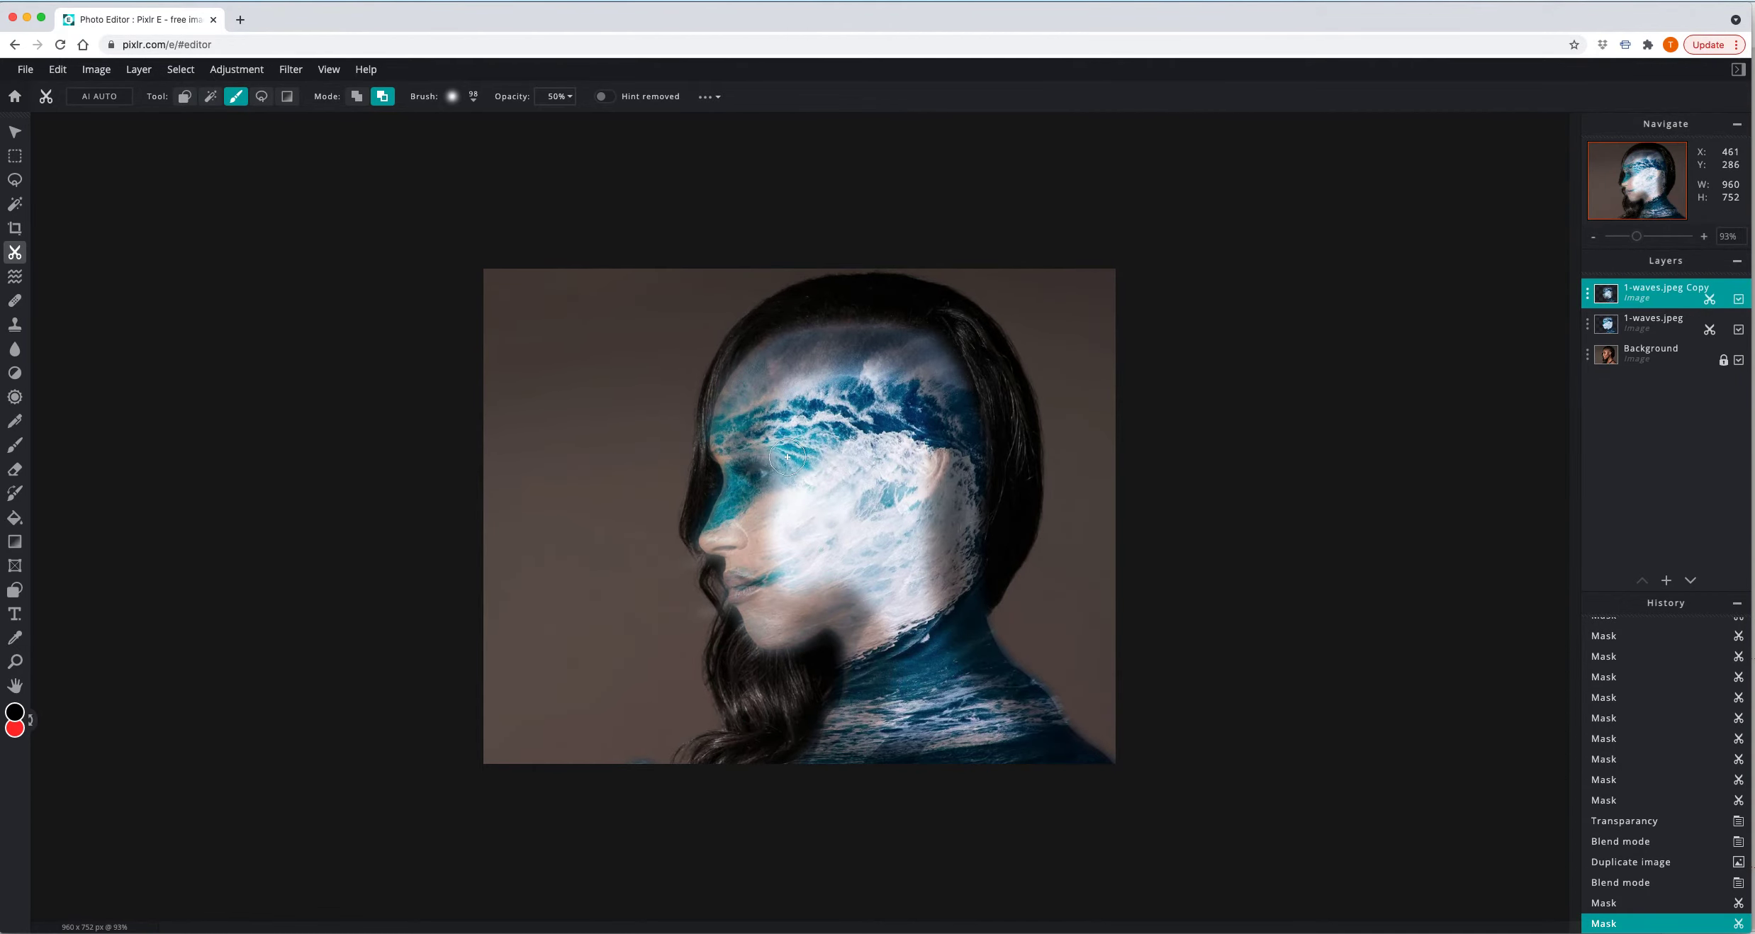
{"action": "mouse_move", "coordinate": [790, 463]}
{"action": "left_mouse_down"}
{"action": "mouse_move", "coordinate": [780, 422]}
{"action": "mouse_move", "coordinate": [869, 379]}
{"action": "mouse_move", "coordinate": [936, 425]}
{"action": "mouse_move", "coordinate": [919, 580]}
{"action": "mouse_move", "coordinate": [965, 709]}
{"action": "mouse_move", "coordinate": [901, 707]}
{"action": "mouse_move", "coordinate": [895, 624]}
{"action": "mouse_move", "coordinate": [844, 571]}
{"action": "mouse_move", "coordinate": [798, 571]}
{"action": "mouse_move", "coordinate": [779, 540]}
{"action": "mouse_move", "coordinate": [796, 470]}
{"action": "left_mouse_up"}
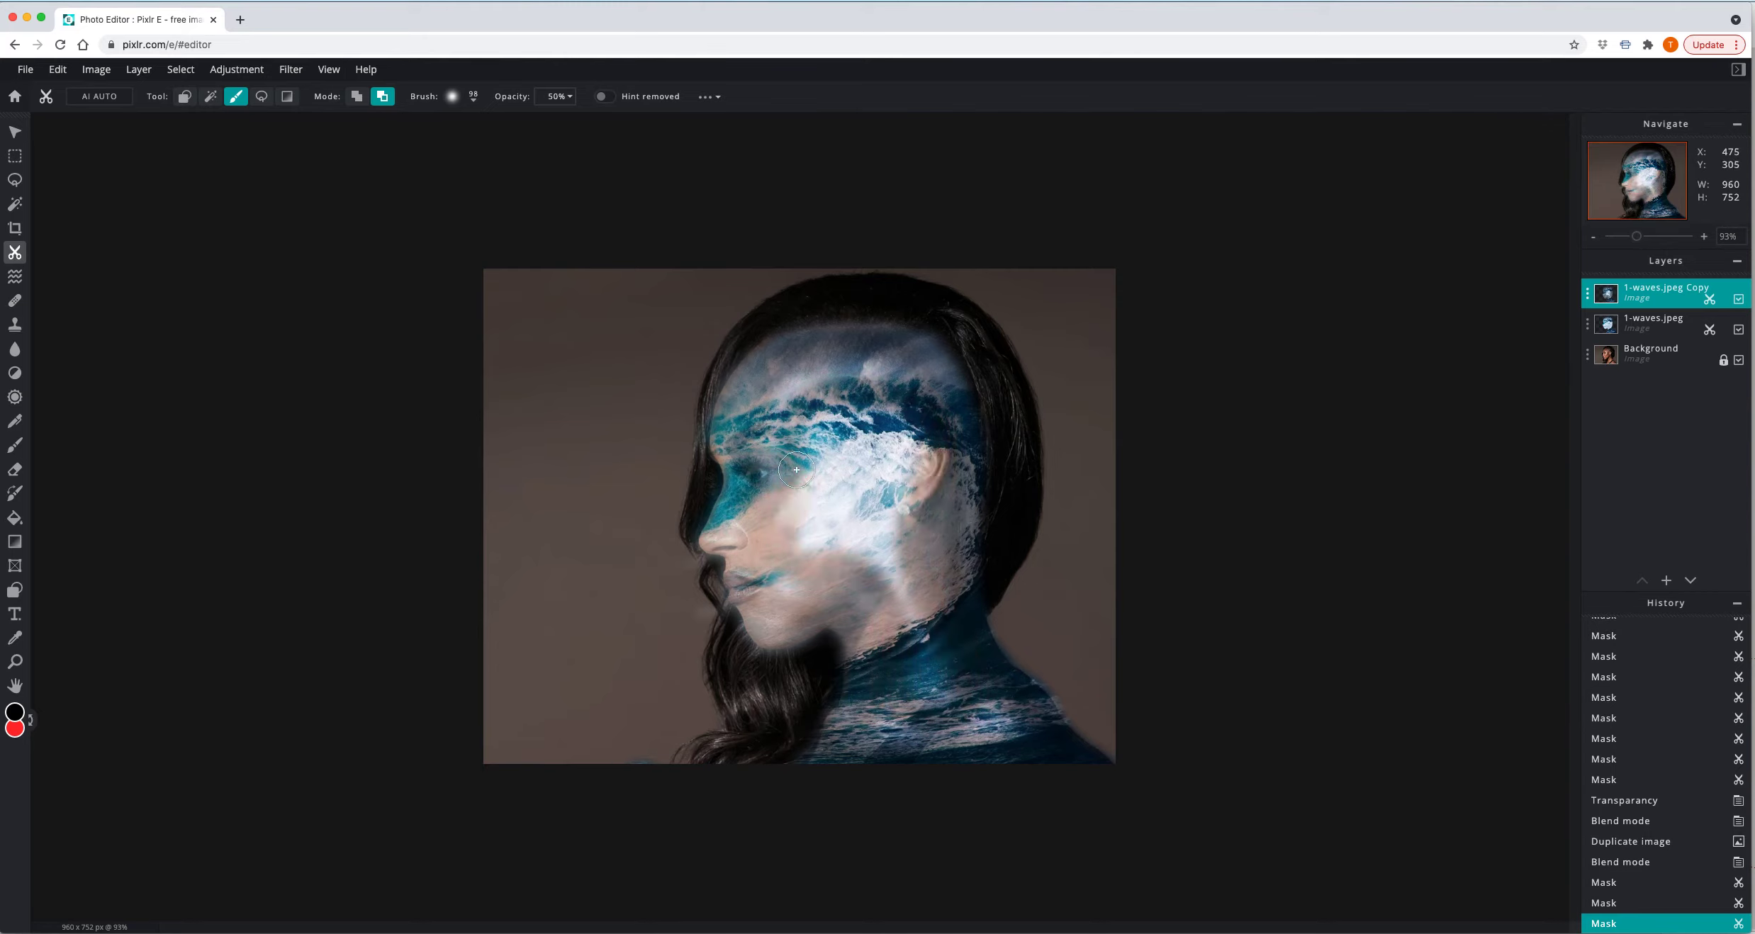
{"action": "mouse_move", "coordinate": [783, 594]}
{"action": "left_mouse_down"}
{"action": "mouse_move", "coordinate": [815, 582]}
{"action": "mouse_move", "coordinate": [894, 633]}
{"action": "left_mouse_up"}
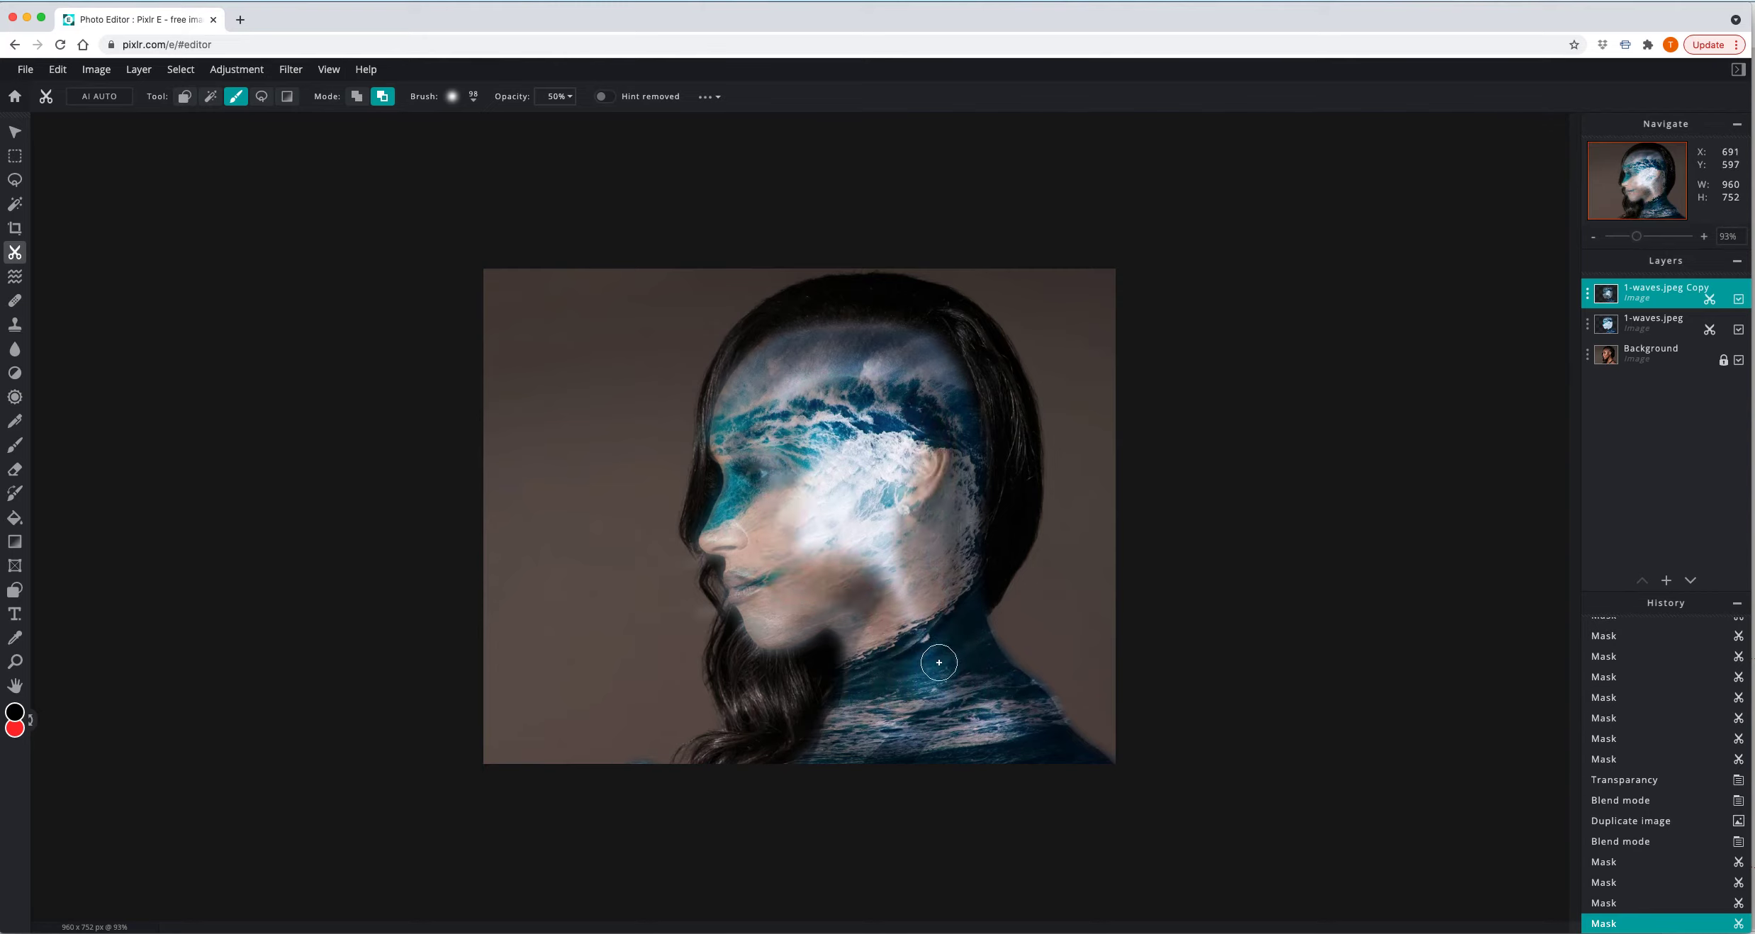
Fade the copied wave further over the eye, ear, hairline, lower jaw and front of the cheek with the mask brush
{"action": "left_click_drag", "start_coordinate": [773, 468], "coordinate": [765, 473]}
{"action": "left_click_drag", "start_coordinate": [934, 448], "coordinate": [903, 502]}
{"action": "left_click_drag", "start_coordinate": [770, 462], "coordinate": [754, 470]}
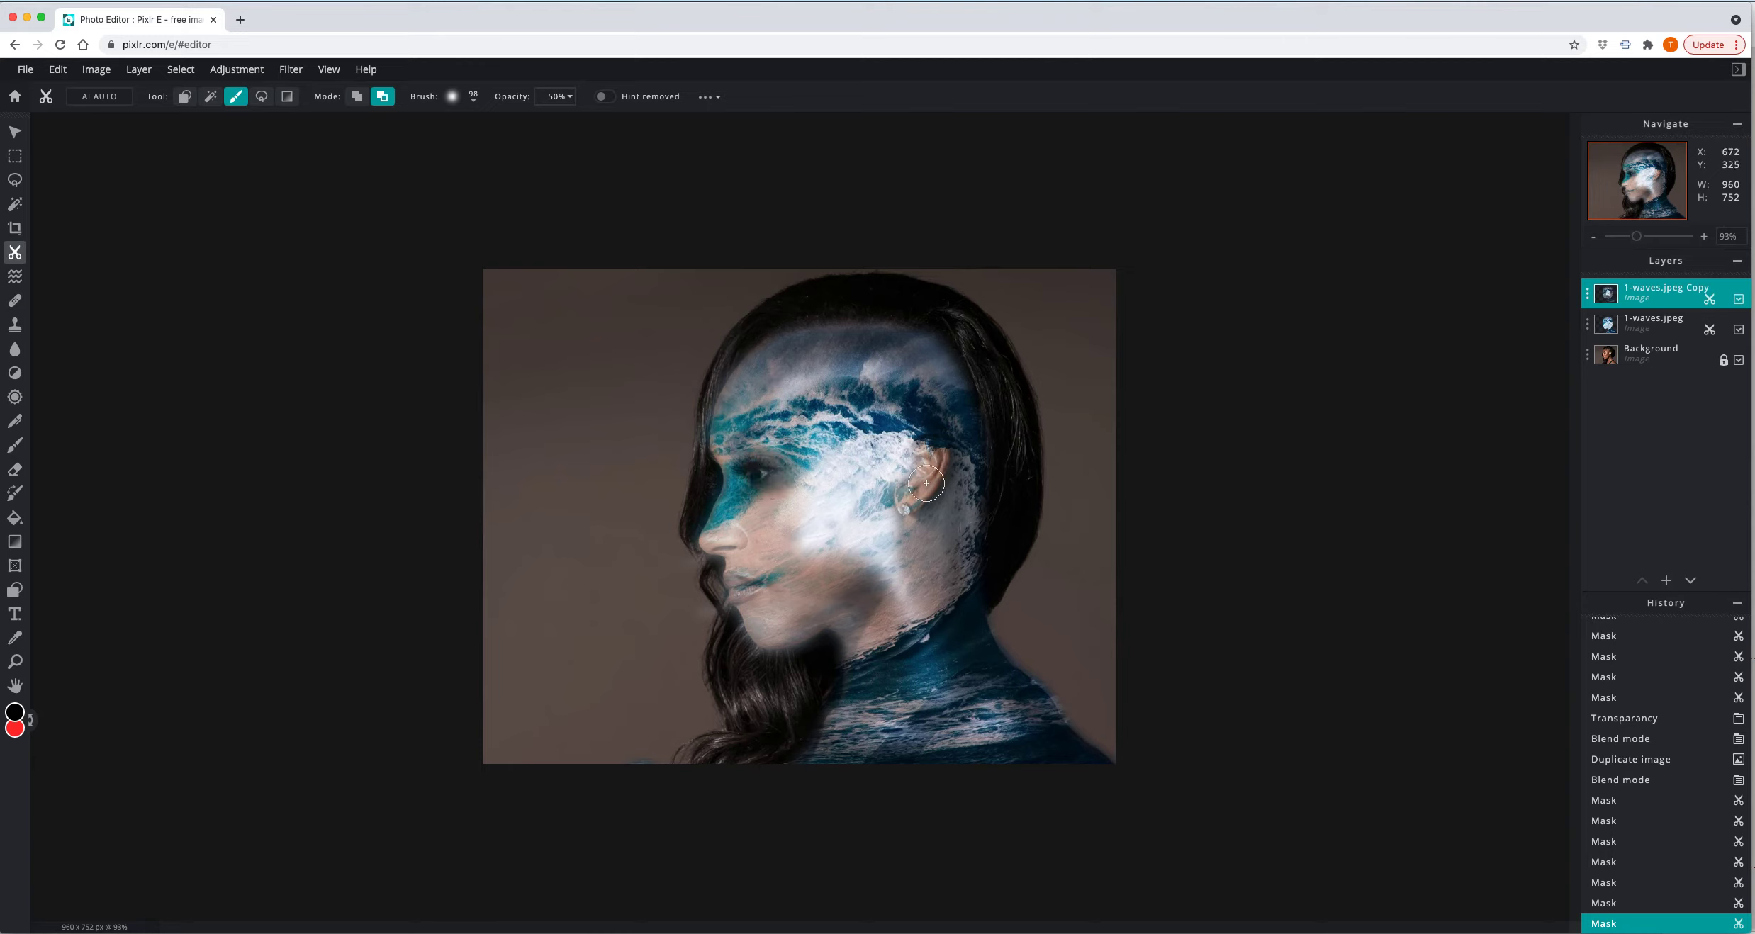
{"action": "left_click_drag", "start_coordinate": [970, 411], "coordinate": [961, 580]}
{"action": "left_click_drag", "start_coordinate": [964, 382], "coordinate": [879, 325]}
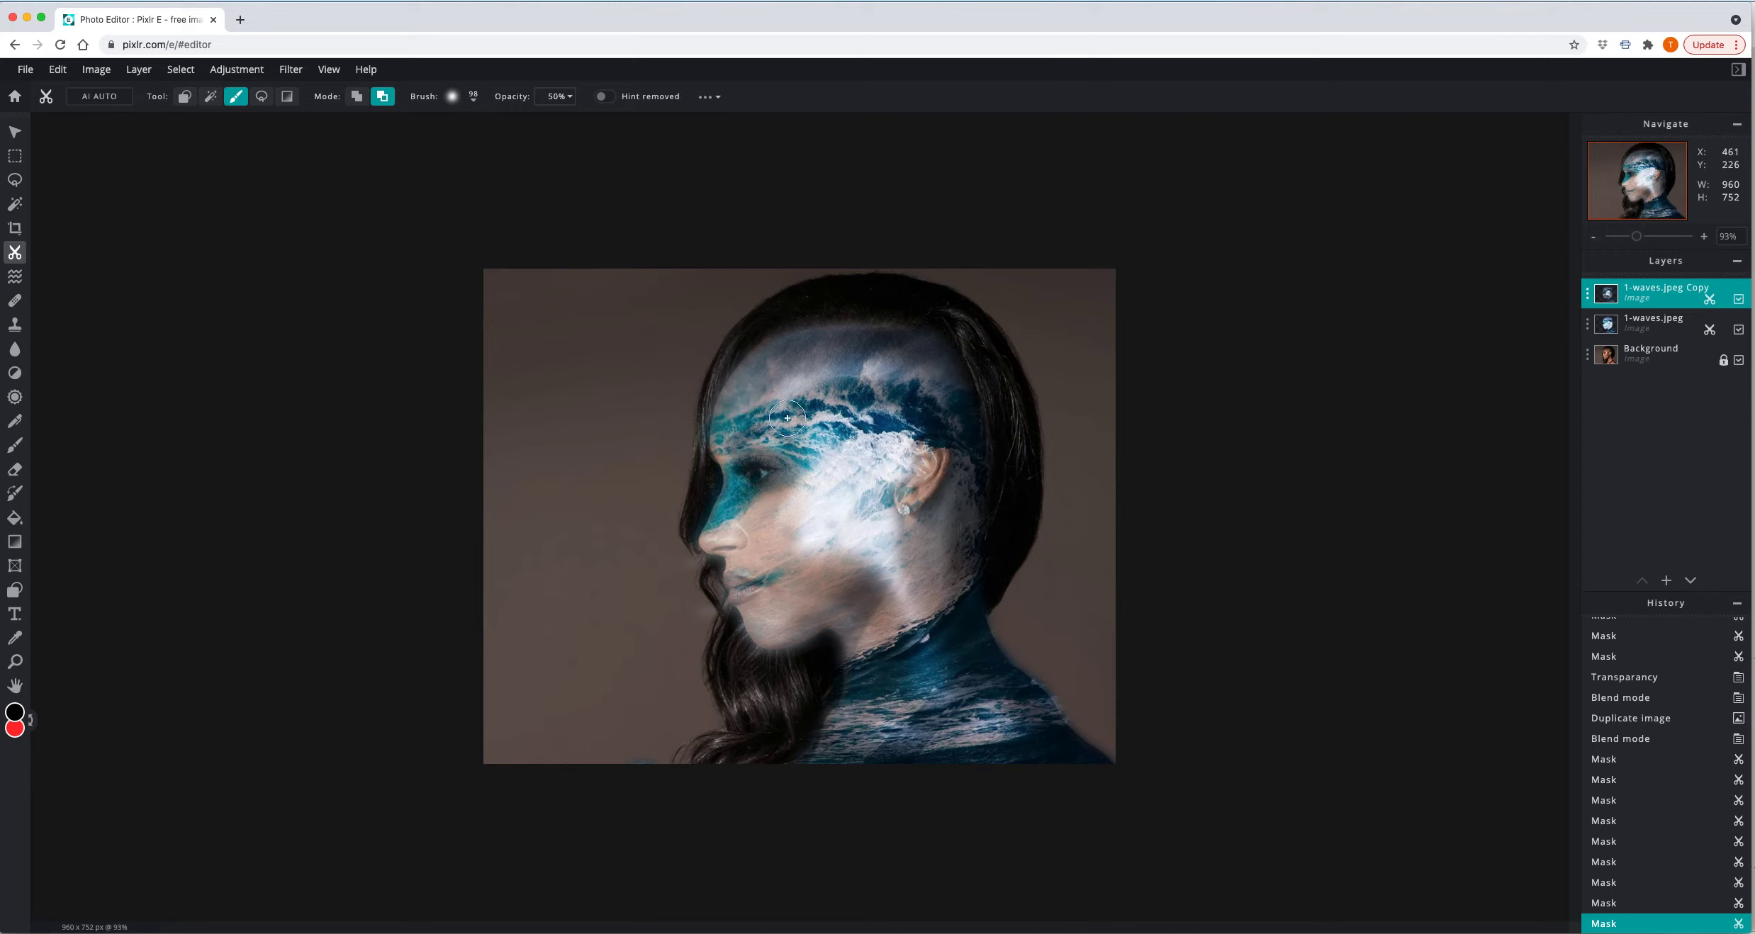
{"action": "mouse_move", "coordinate": [886, 626]}
{"action": "left_mouse_down"}
{"action": "mouse_move", "coordinate": [901, 620]}
{"action": "mouse_move", "coordinate": [895, 564]}
{"action": "left_mouse_up"}
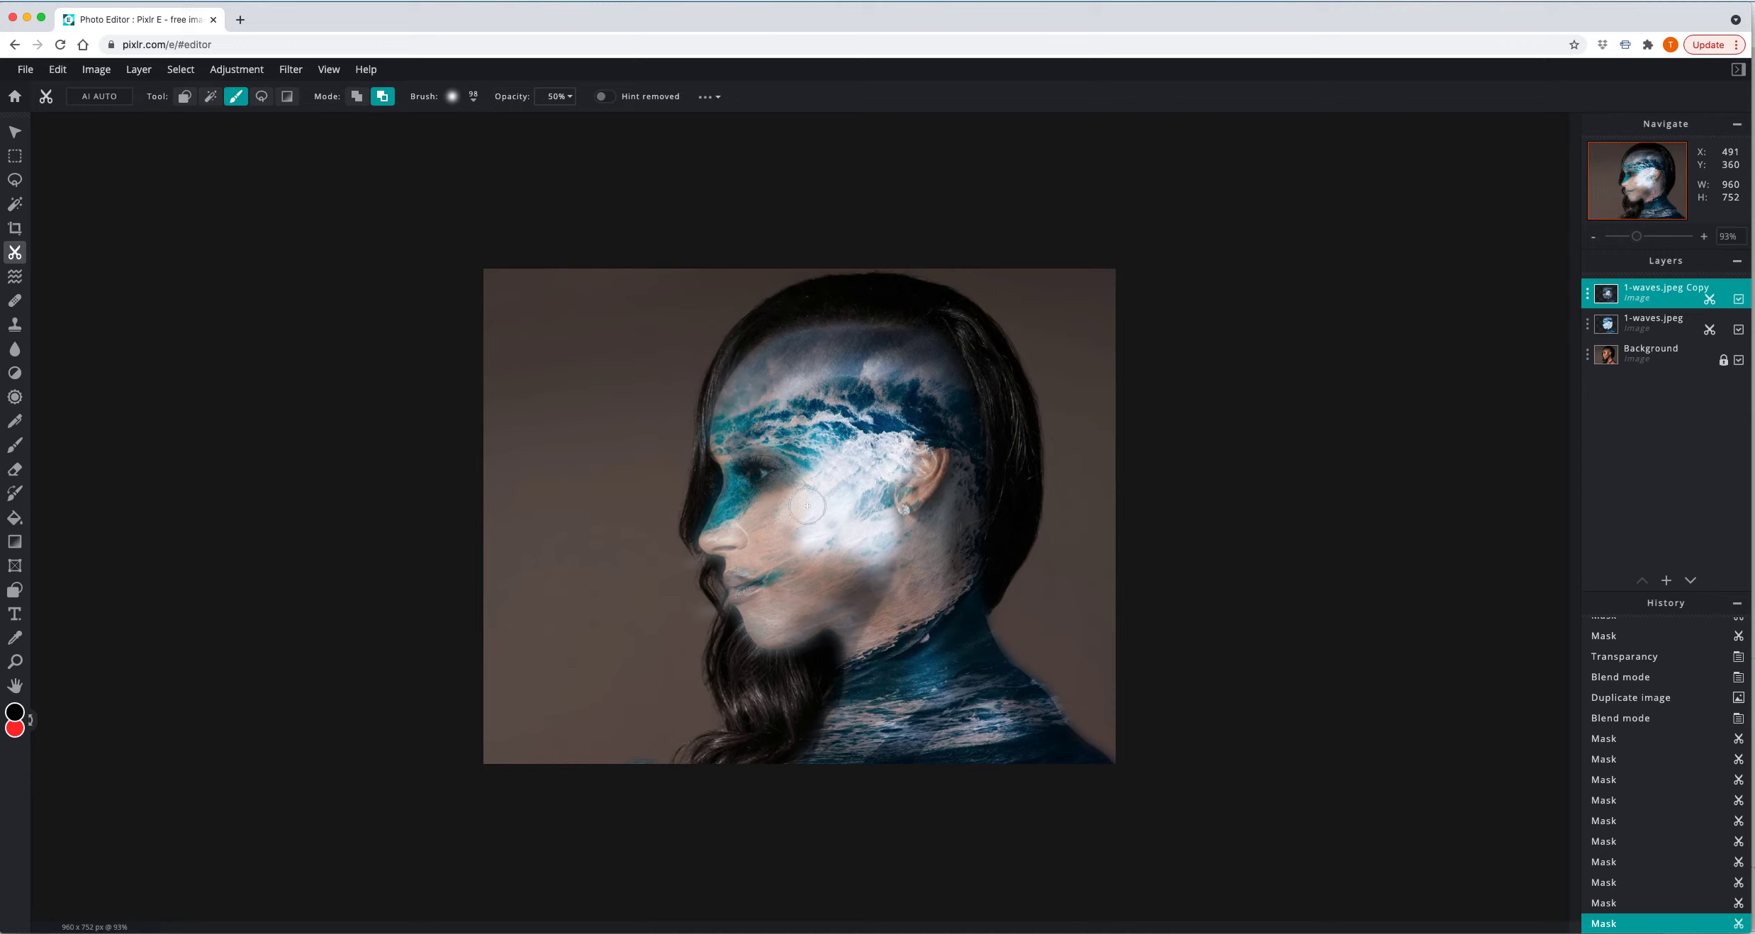
{"action": "mouse_move", "coordinate": [807, 505]}
{"action": "left_mouse_down"}
{"action": "mouse_move", "coordinate": [848, 556]}
{"action": "mouse_move", "coordinate": [877, 548]}
{"action": "mouse_move", "coordinate": [919, 453]}
{"action": "mouse_move", "coordinate": [909, 413]}
{"action": "mouse_move", "coordinate": [812, 400]}
{"action": "mouse_move", "coordinate": [792, 434]}
{"action": "mouse_move", "coordinate": [796, 497]}
{"action": "left_mouse_up"}
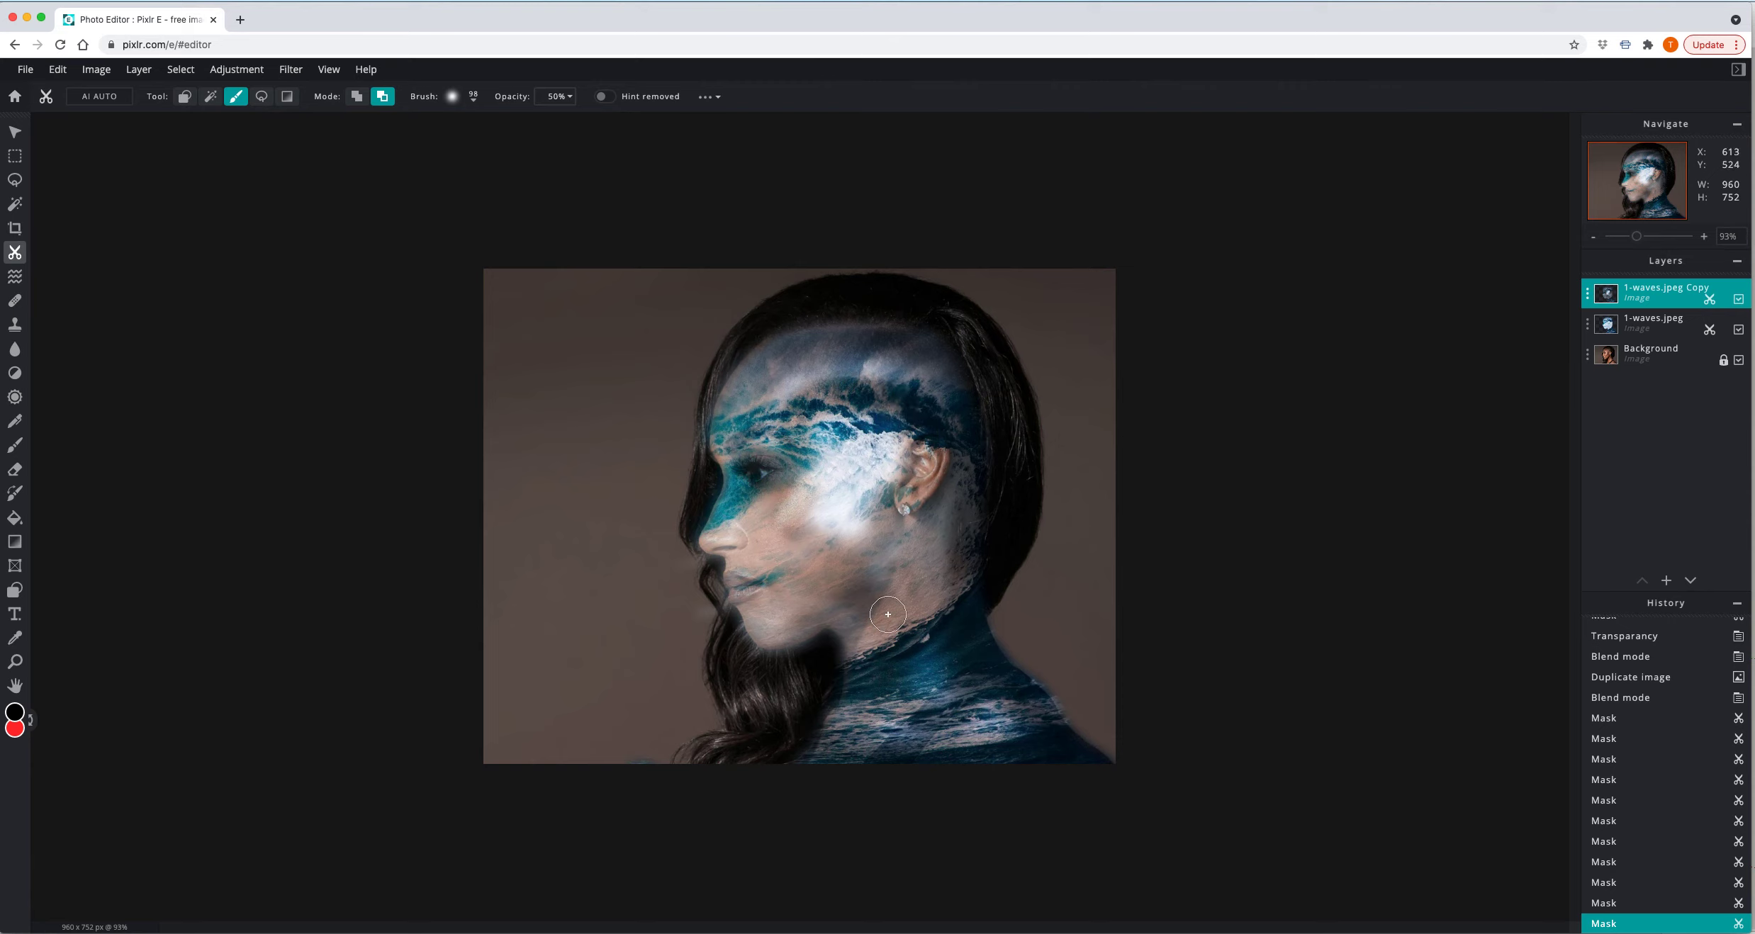
Switch the mask brush to keep mode and paint the wave back over the hair behind the head and past the shoulder
{"action": "left_click", "coordinate": [358, 97]}
{"action": "mouse_move", "coordinate": [889, 314]}
{"action": "left_mouse_down"}
{"action": "mouse_move", "coordinate": [957, 353]}
{"action": "mouse_move", "coordinate": [986, 408]}
{"action": "mouse_move", "coordinate": [996, 631]}
{"action": "mouse_move", "coordinate": [1118, 756]}
{"action": "left_mouse_up"}
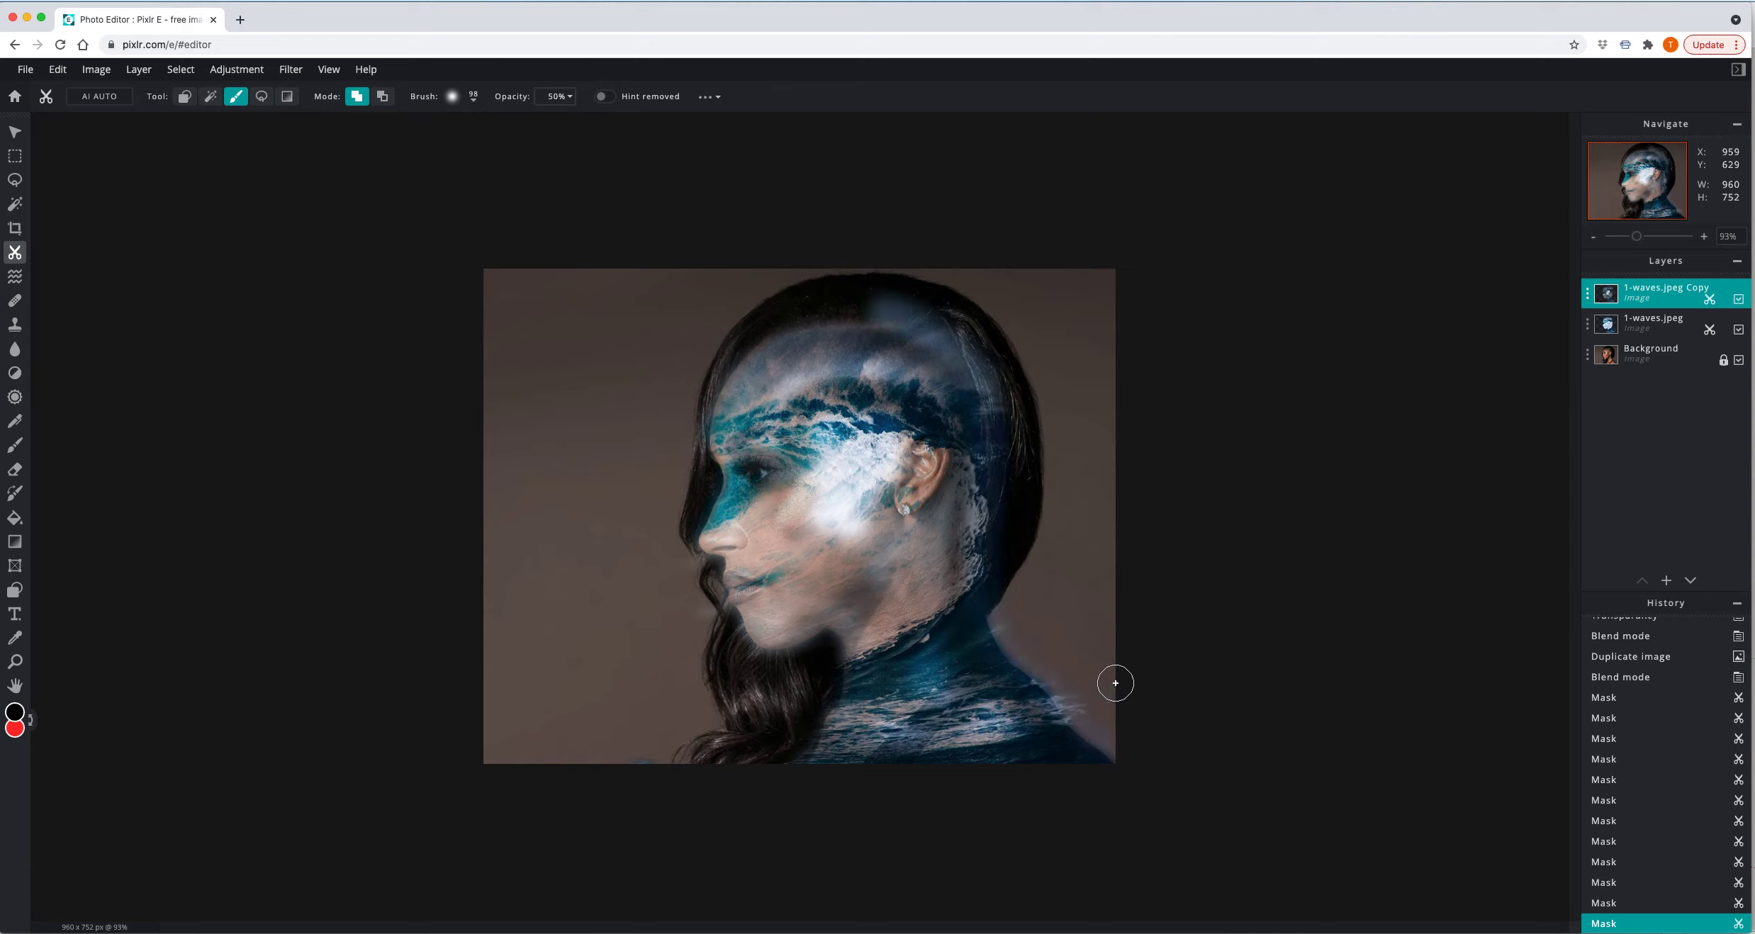
{"action": "mouse_move", "coordinate": [936, 297]}
{"action": "left_mouse_down"}
{"action": "mouse_move", "coordinate": [998, 356]}
{"action": "mouse_move", "coordinate": [1016, 413]}
{"action": "mouse_move", "coordinate": [999, 554]}
{"action": "mouse_move", "coordinate": [1014, 624]}
{"action": "mouse_move", "coordinate": [1148, 733]}
{"action": "left_mouse_up"}
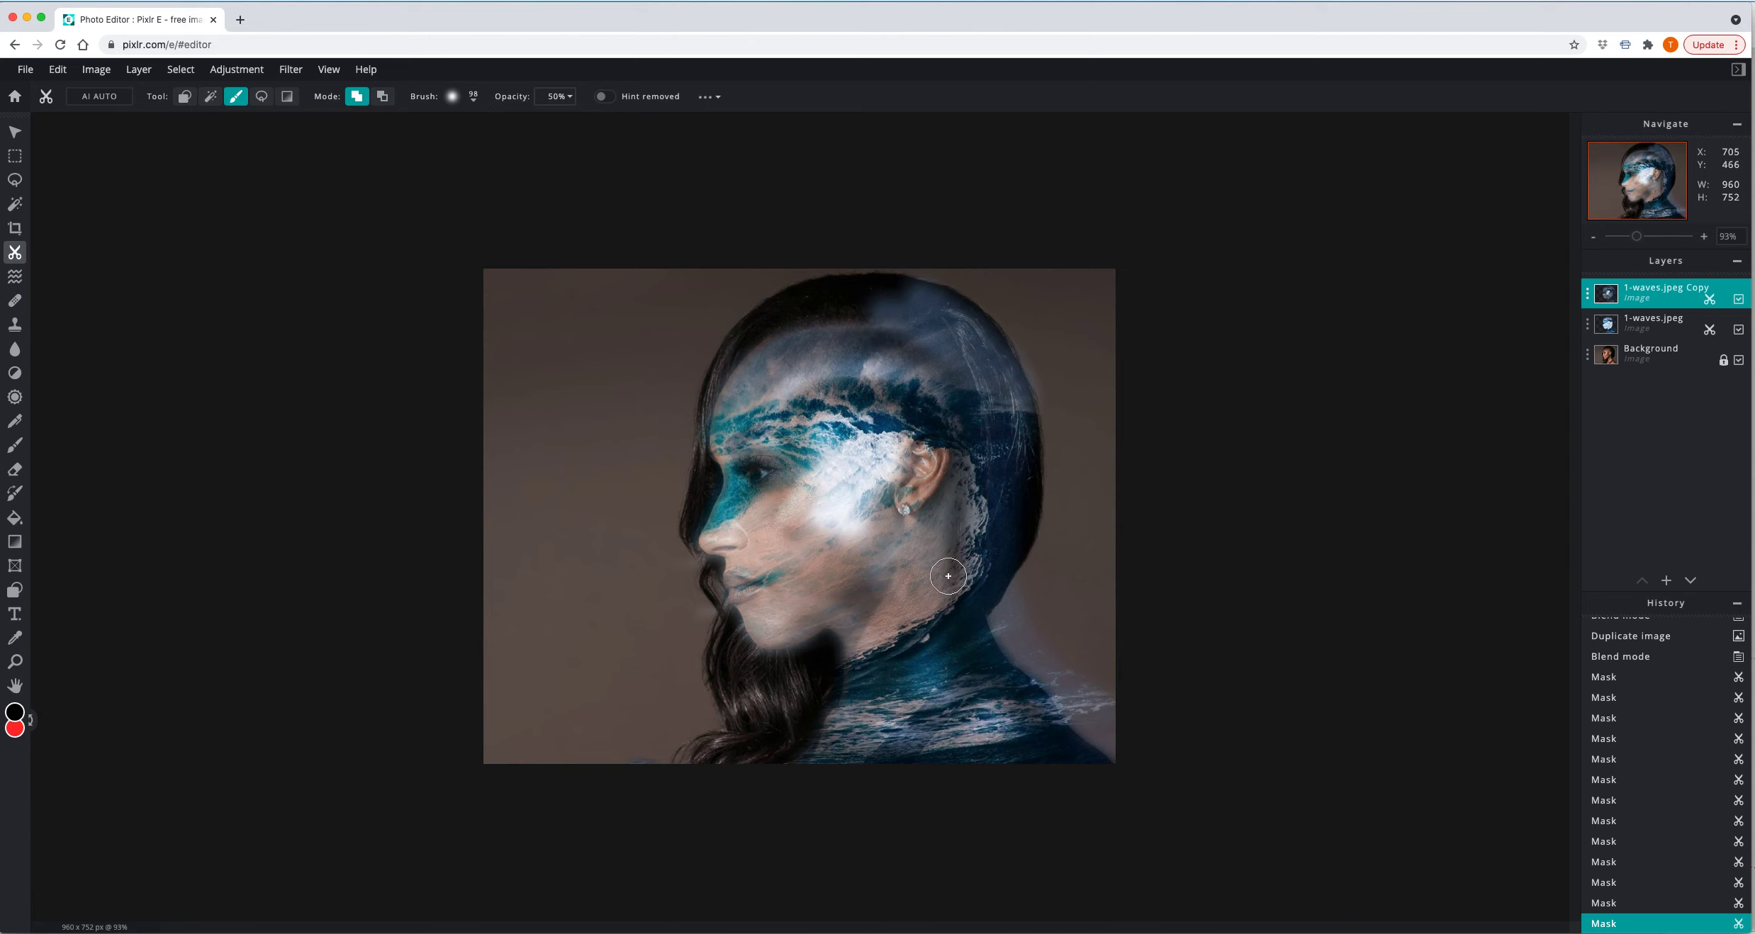
{"action": "key", "text": "super+shift+5"}
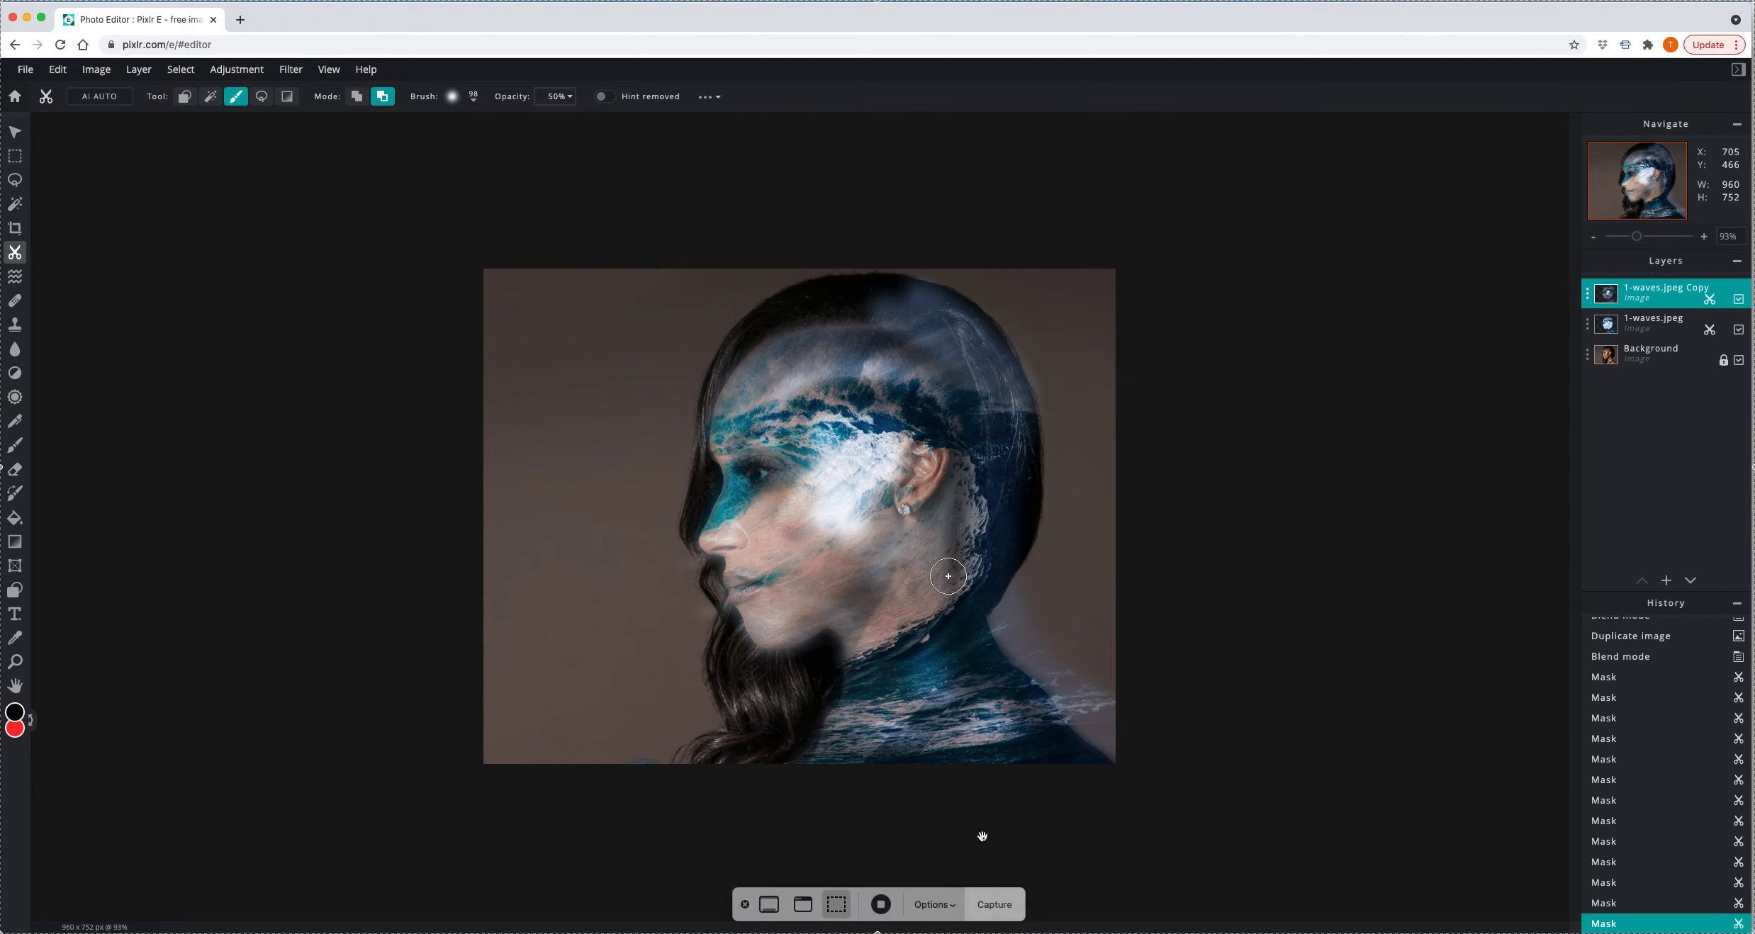